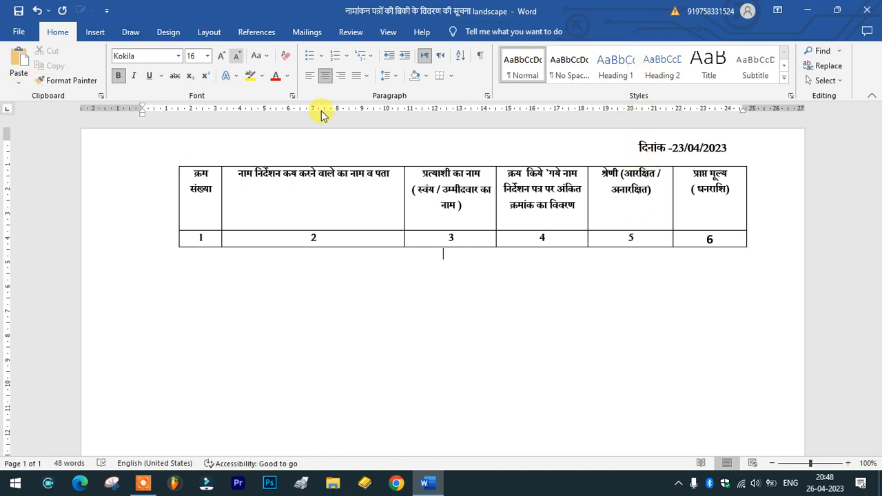
Step: Delete the stray backtick before "गये" in the column 4 header of the table
left_click(549, 172)
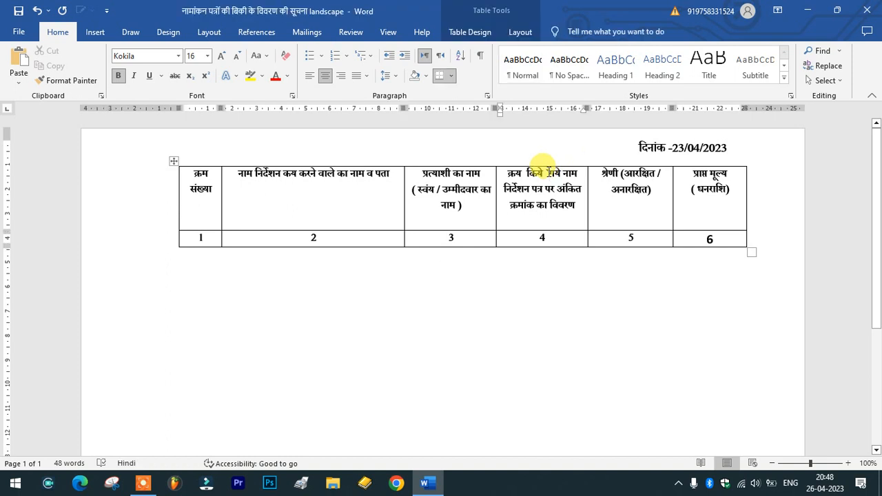
key("BackSpace")
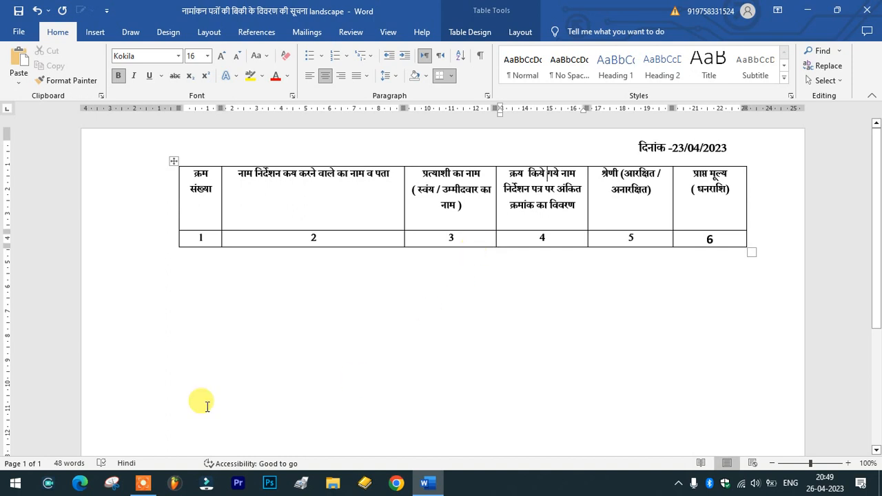
left_click_drag(195, 197, 718, 180)
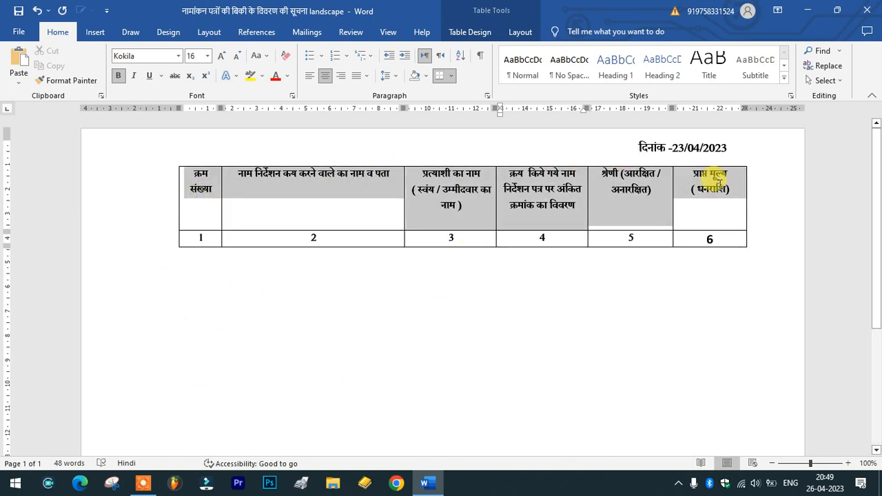
left_click(352, 291)
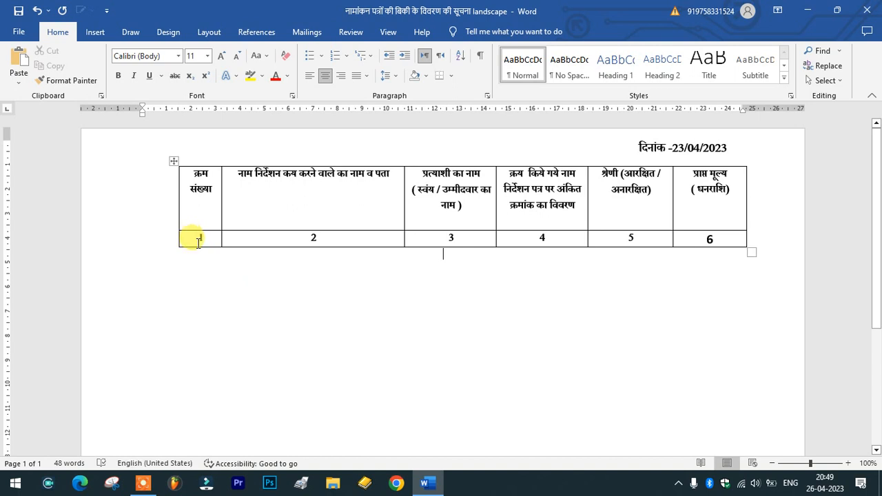
left_click_drag(197, 241, 713, 241)
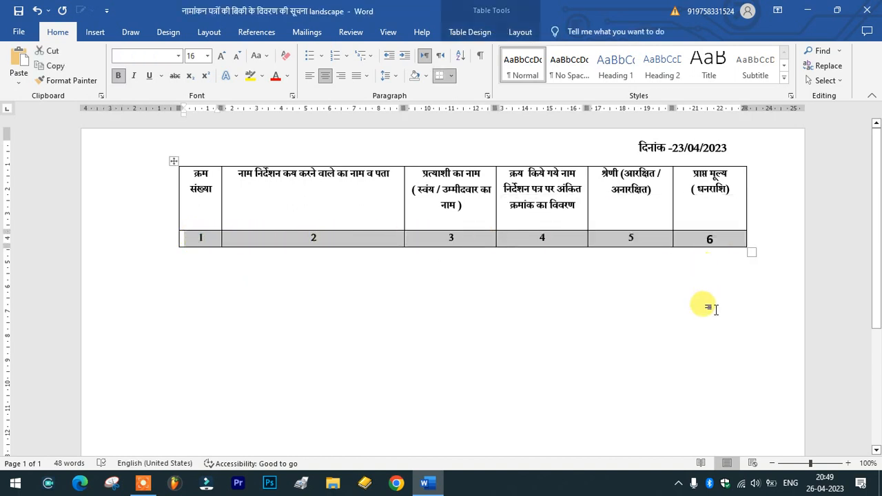
left_click(713, 308)
left_click(203, 238)
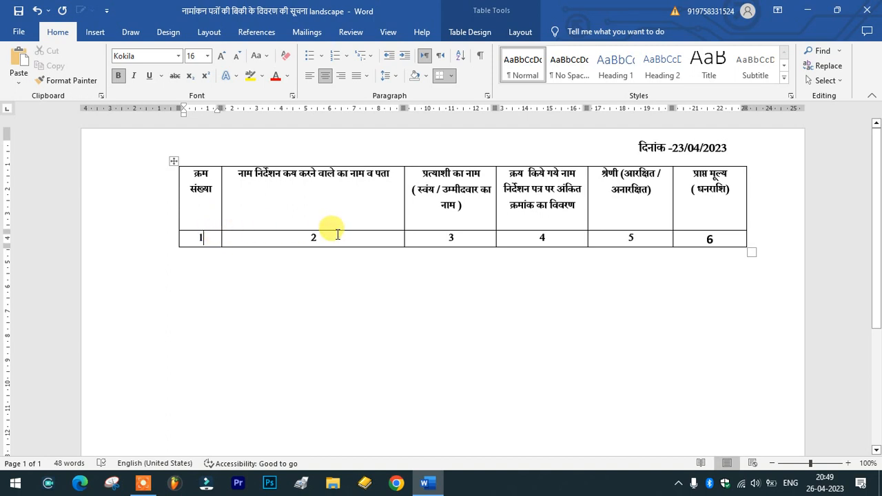
Step: Append eight empty rows beneath the numbered row of the table
left_click(730, 238)
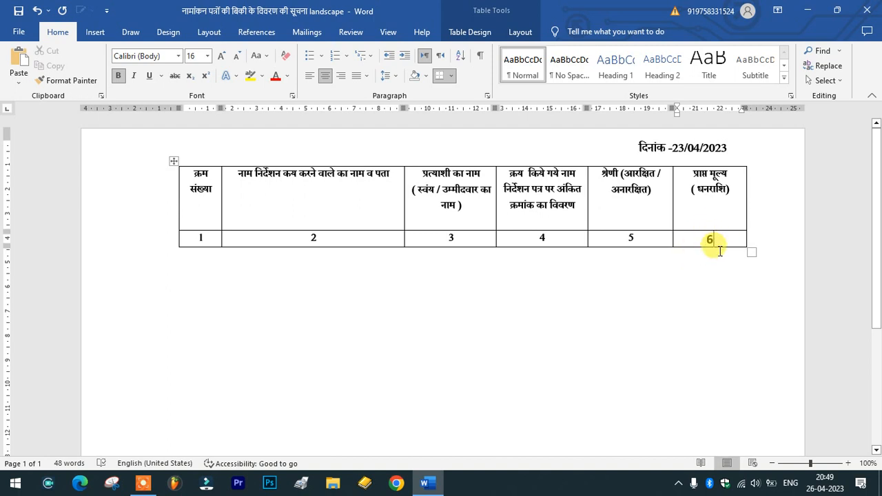
key("Tab")
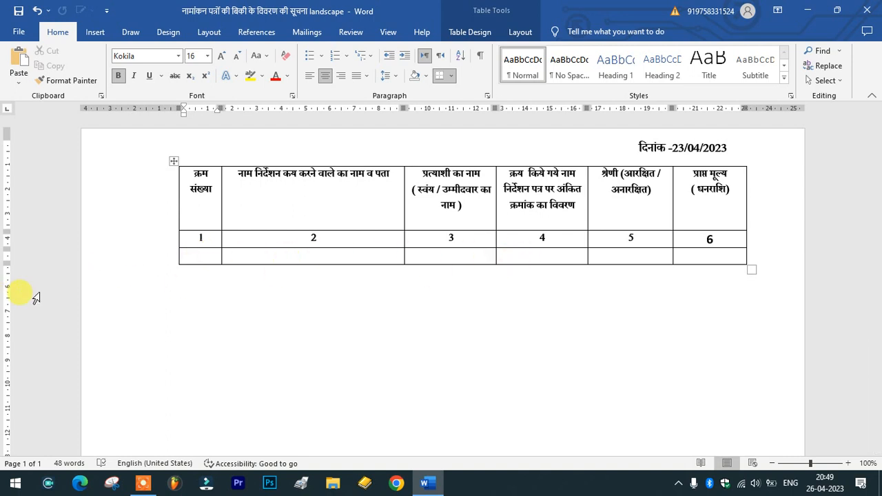
key("Tab")
key("Tab")
key("Tab")
key("Tab")
key("Tab")
key("Tab")
key("Tab")
key("Tab")
key("Tab")
key("Tab")
key("Tab")
key("Tab")
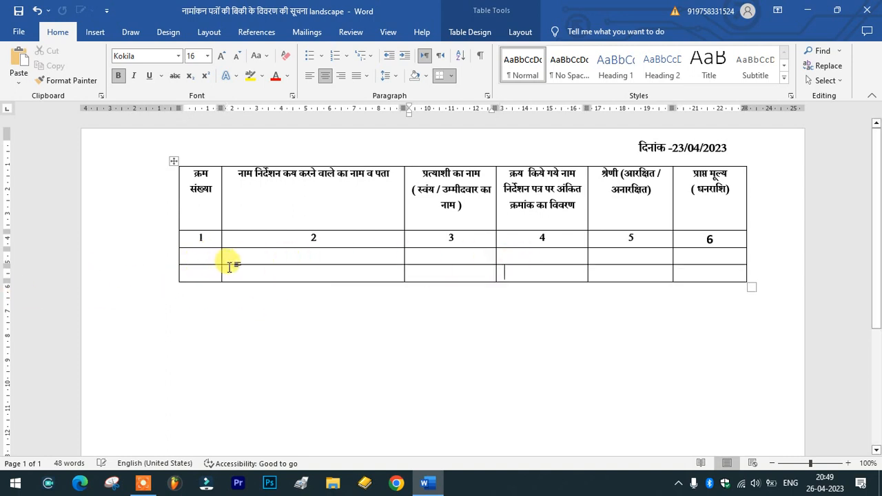
key("Tab")
key("Tab")
key("Tab")
key("Tab")
key("Tab")
key("Tab")
key("Tab")
key("Tab")
key("Tab")
key("Tab")
key("Tab")
key("Tab")
key("Tab")
key("Tab")
key("Tab")
key("Tab")
key("Tab")
key("Tab")
key("Tab")
key("Tab")
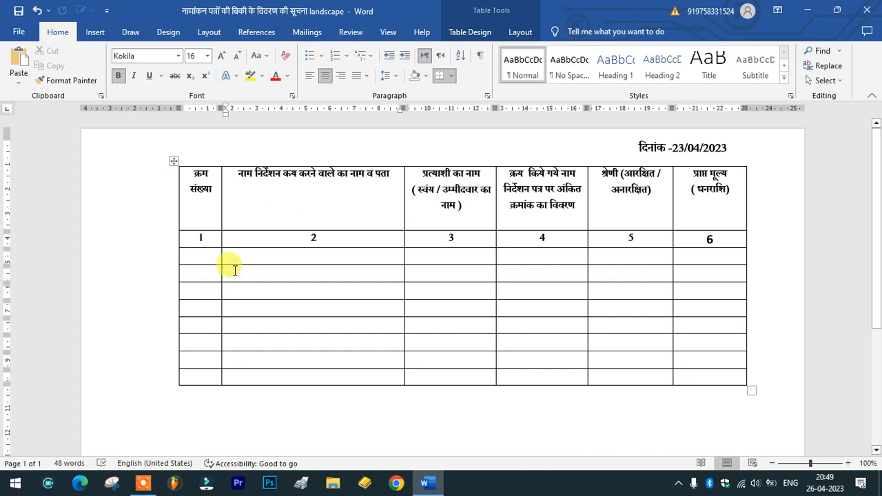
Step: Insert one more row below the last row of the table
right_click(712, 381)
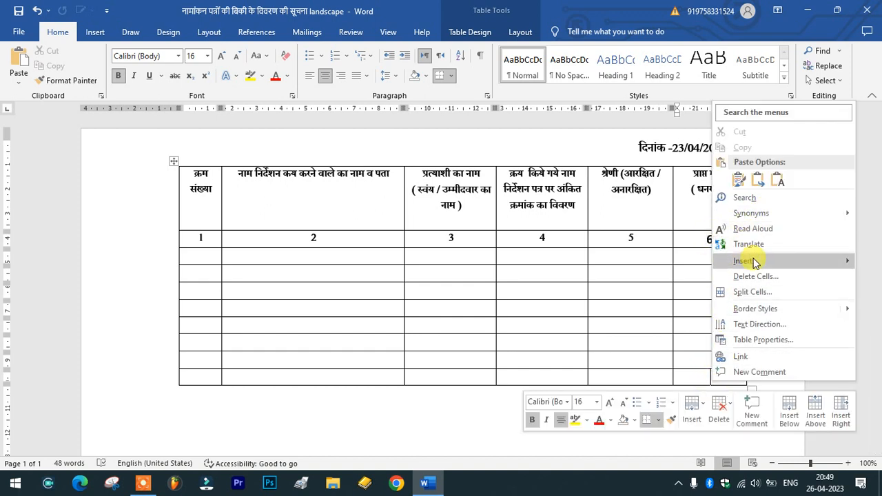
mouse_move(753, 261)
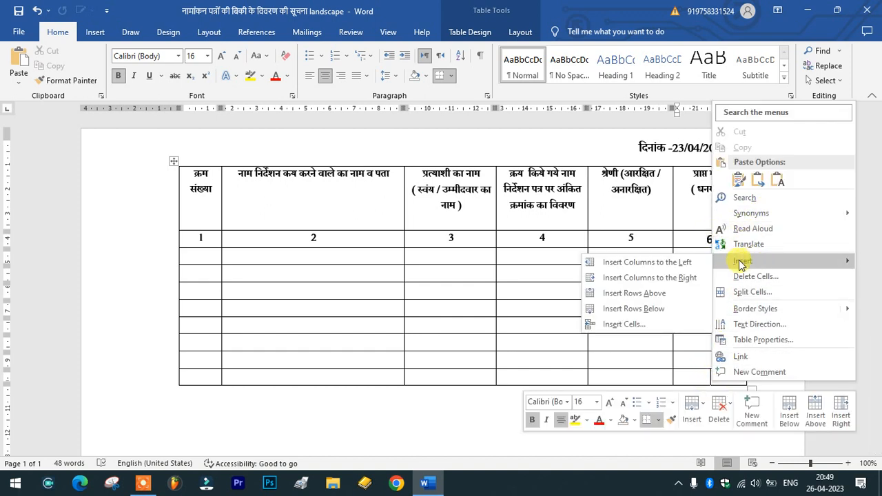
left_click(660, 317)
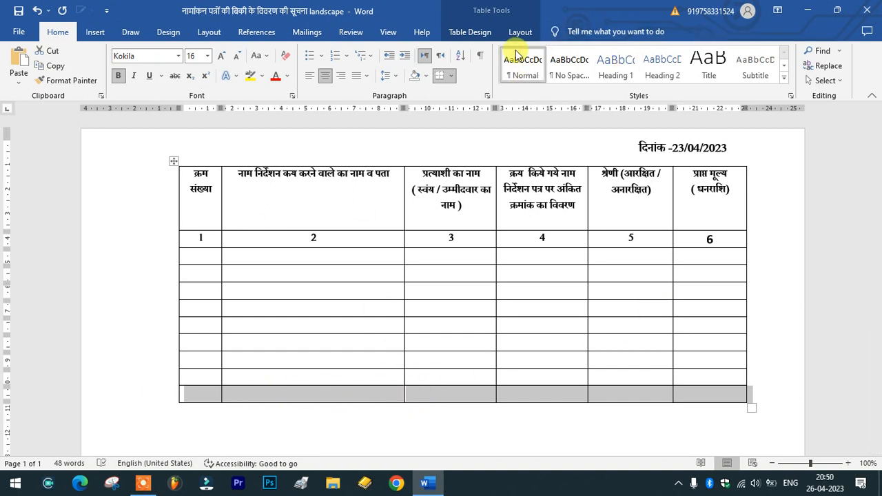
Step: Shade the newly inserted last row with a light orange theme color
left_click(465, 32)
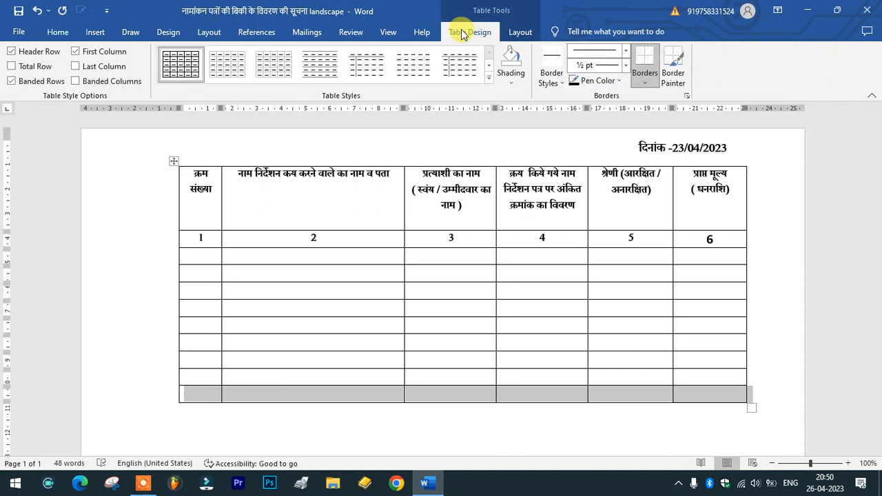
left_click(512, 79)
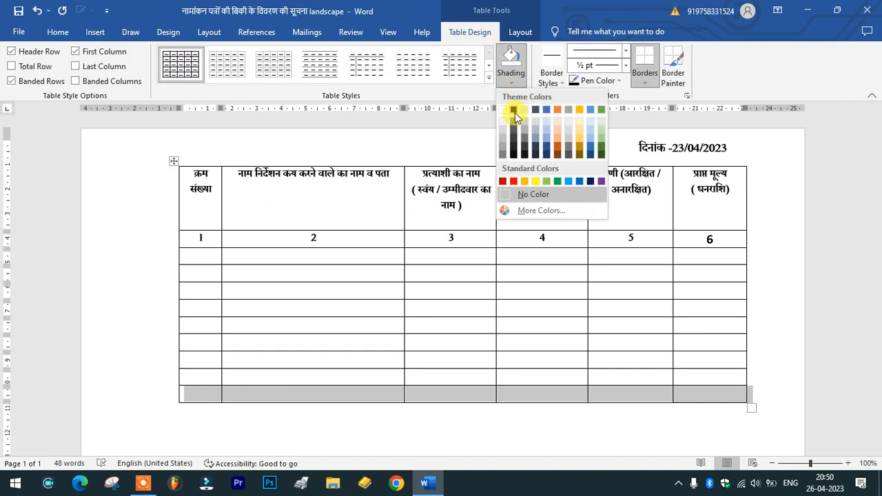
left_click(556, 137)
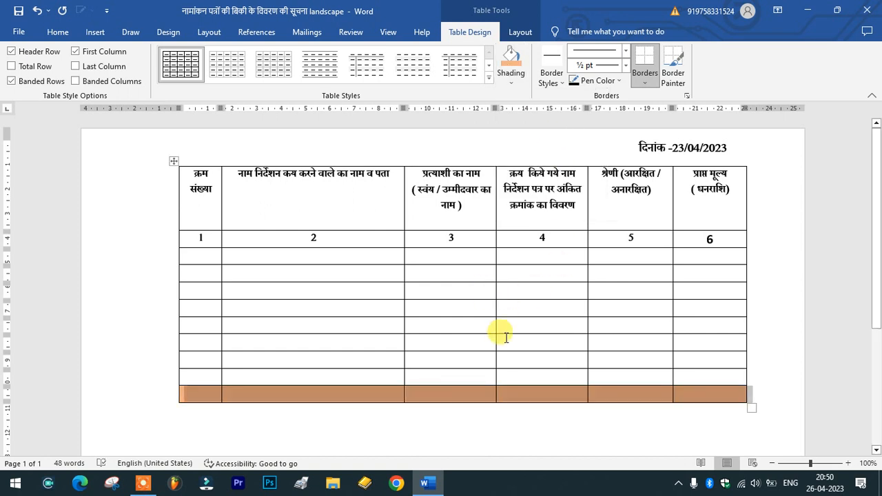
left_click(701, 398)
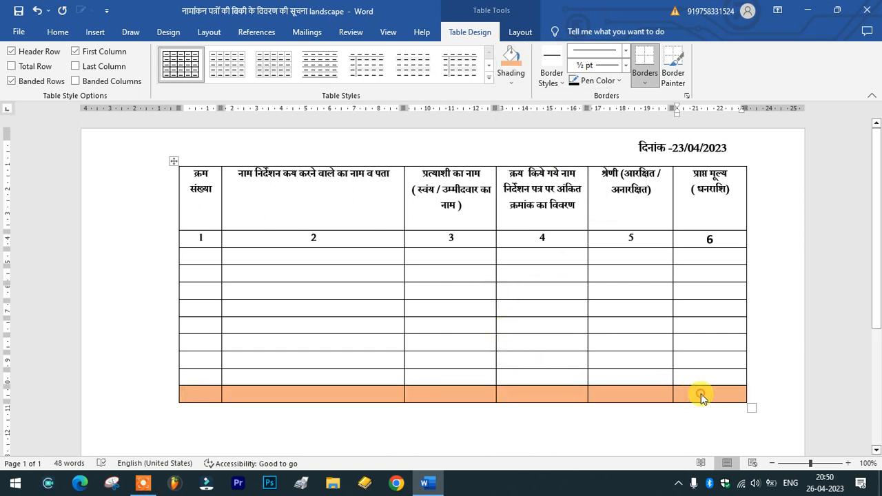
Step: Add two more rows beneath the orange row at the end of the table
right_click(701, 397)
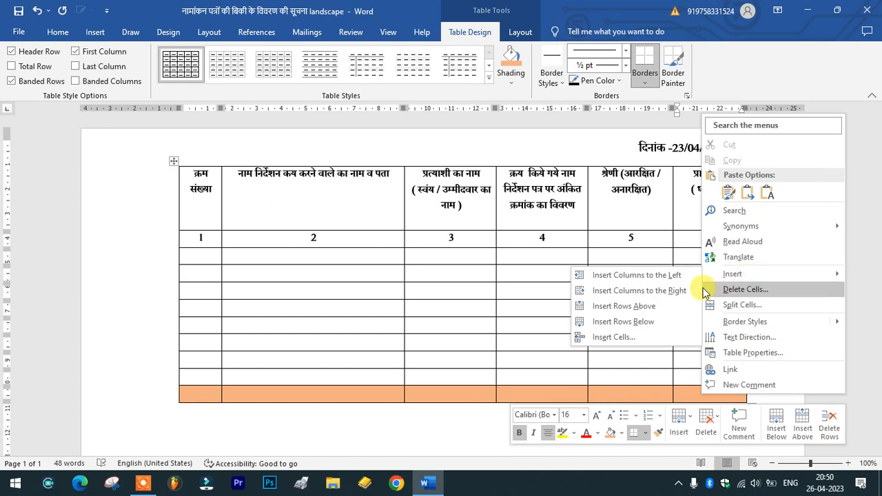
left_click(639, 332)
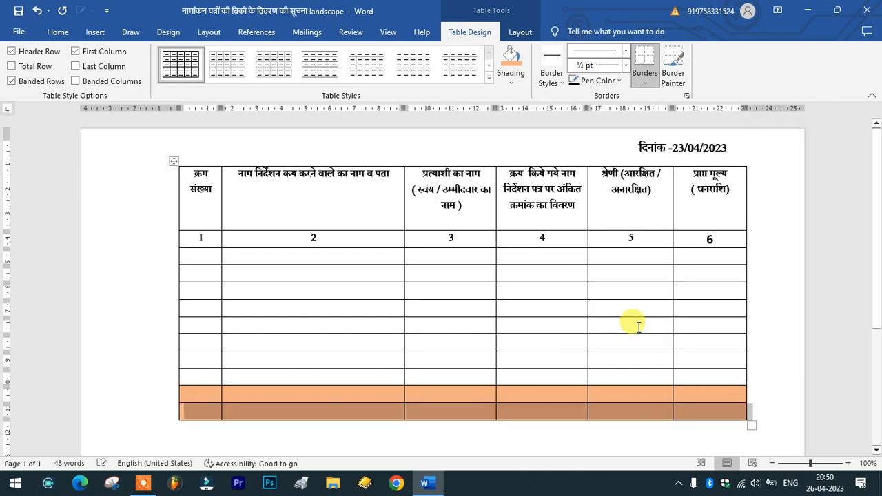
scroll(630, 337, "down", 2)
left_click(618, 386)
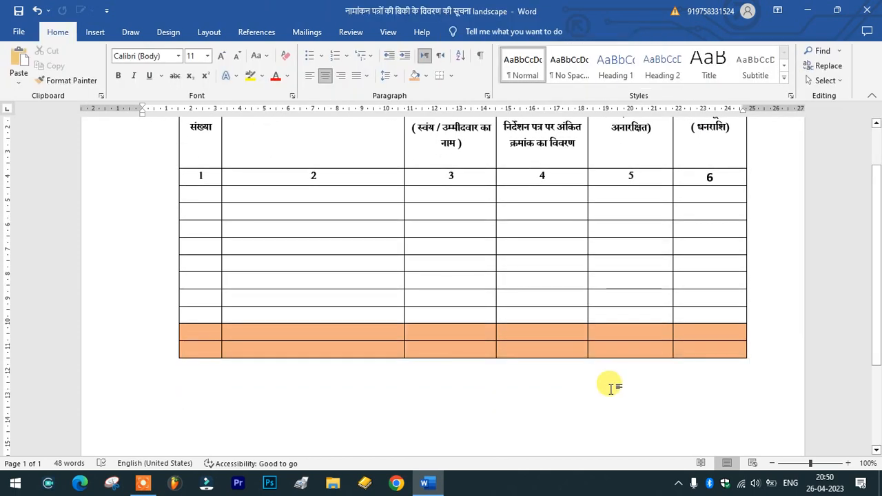
left_click(721, 352)
key("Tab")
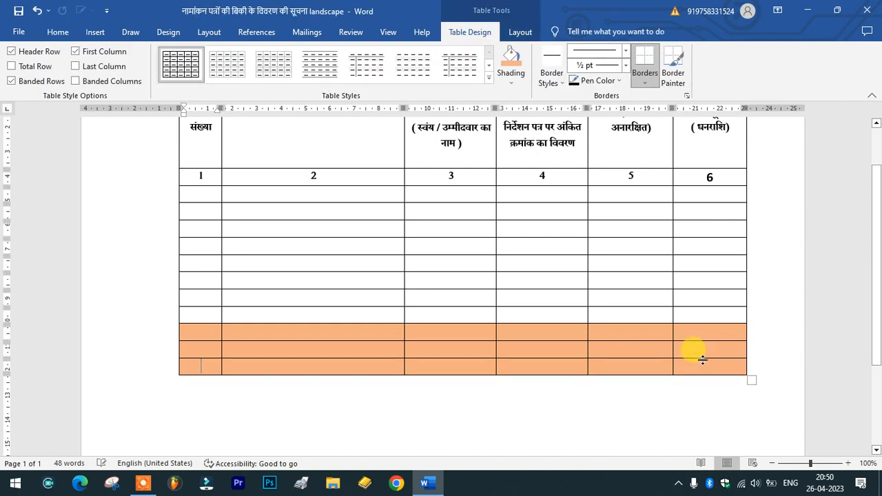
Step: Remove the shading from the last two rows of the table by setting it to No Color
mouse_move(194, 348)
left_mouse_down()
mouse_move(516, 338)
mouse_move(658, 344)
mouse_move(687, 359)
left_mouse_up()
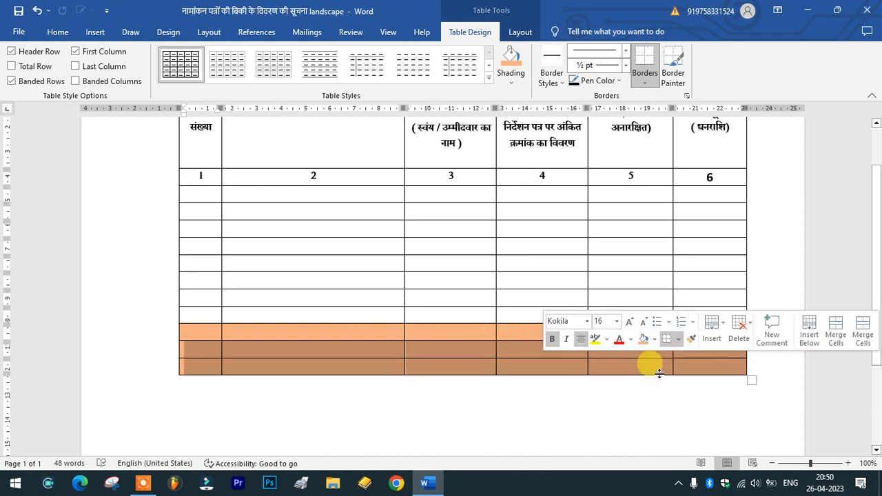
left_click(511, 82)
left_click(530, 195)
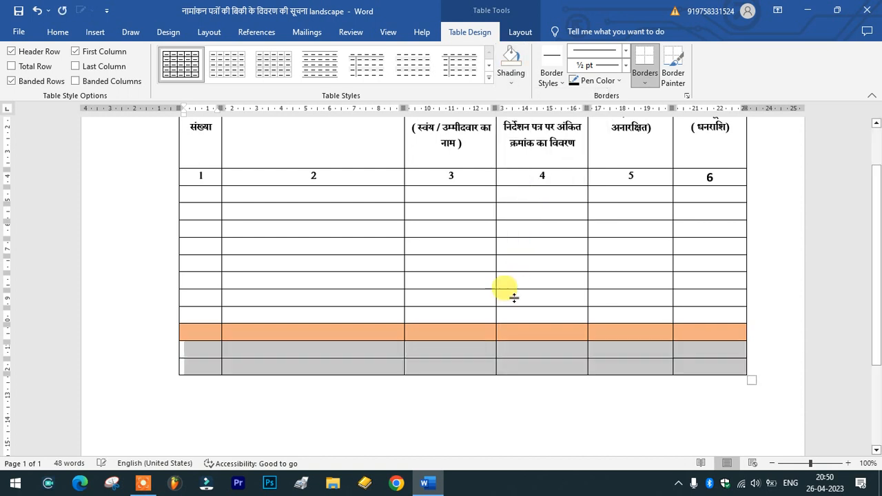
left_click(445, 397)
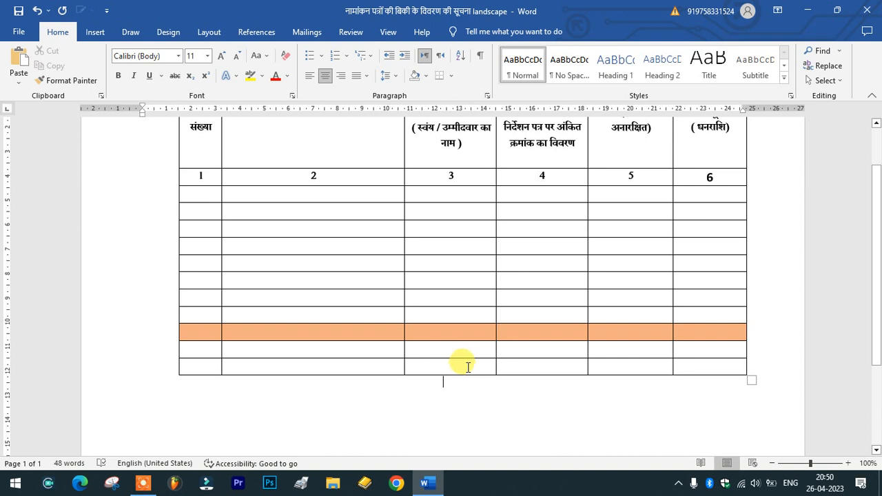
Step: Merge all the empty cells of columns 3 and 4 beneath the numbered row into one cell
scroll(467, 367, "up", 1)
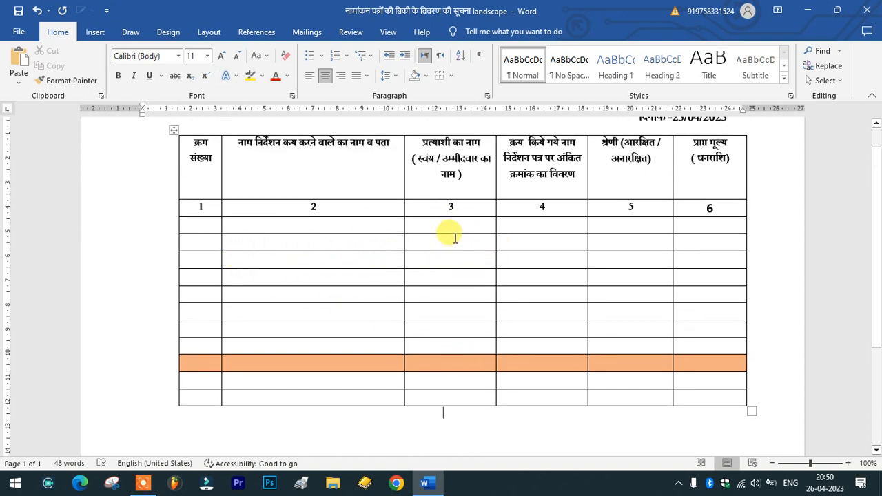
mouse_move(455, 229)
left_mouse_down()
mouse_move(538, 233)
mouse_move(527, 386)
left_mouse_up()
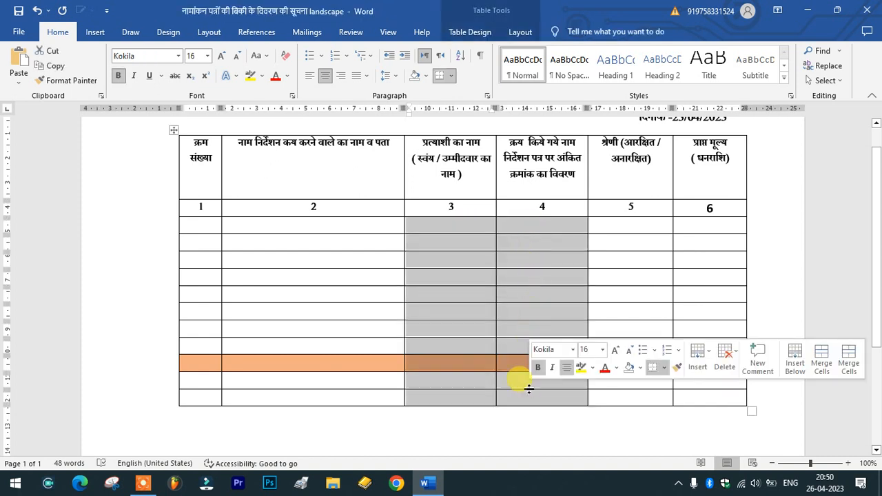
left_click(477, 39)
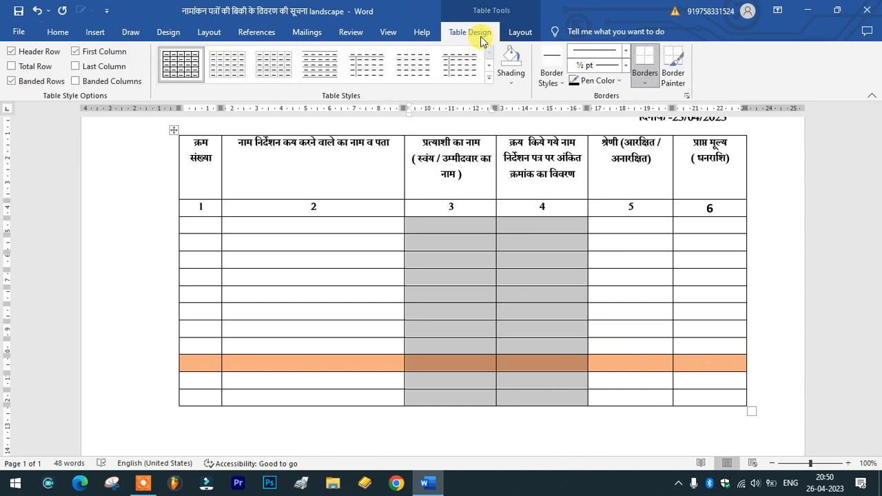
left_click(520, 32)
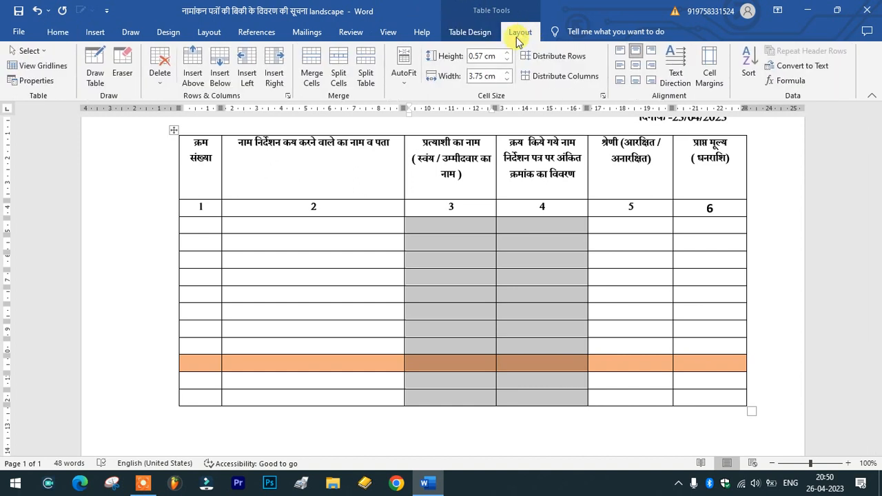
left_click(314, 62)
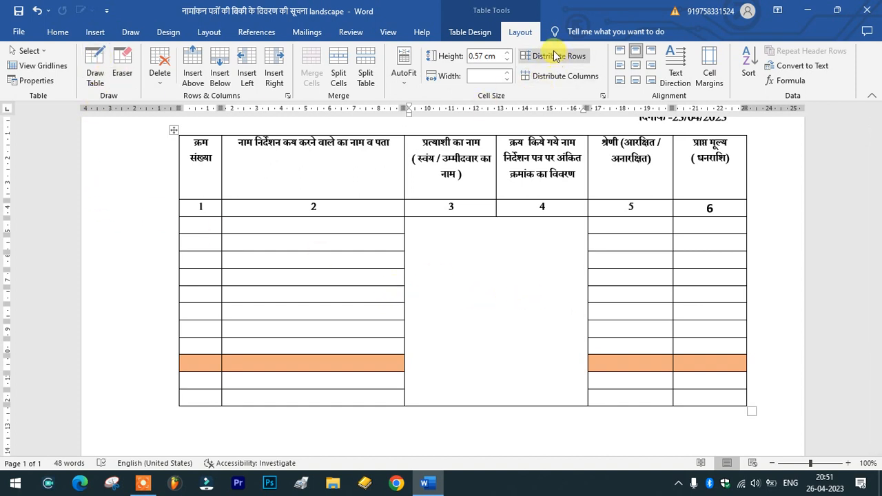
Step: Divide the merged cell with Draw Table, using two horizontal lines and a vertical line through each of the upper and middle parts
left_click(89, 57)
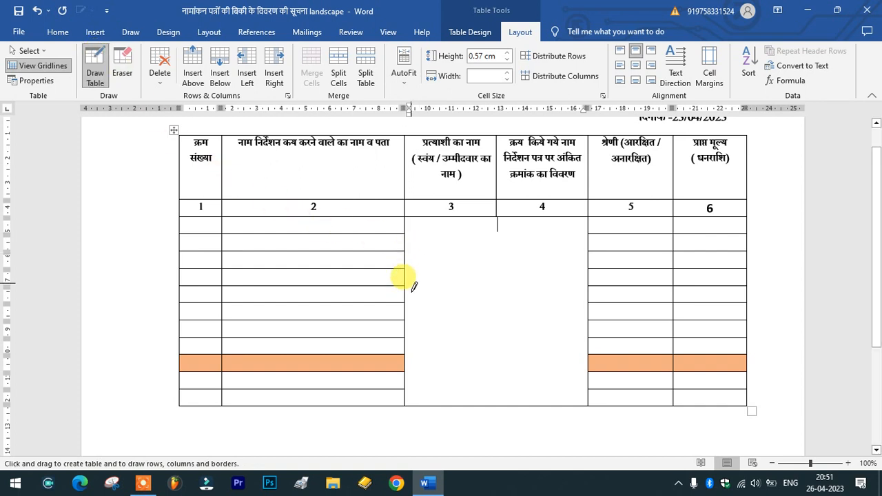
mouse_move(404, 302)
left_mouse_down()
mouse_move(564, 301)
mouse_move(591, 310)
mouse_move(573, 311)
mouse_move(580, 321)
mouse_move(575, 301)
mouse_move(589, 316)
mouse_move(581, 309)
left_mouse_up()
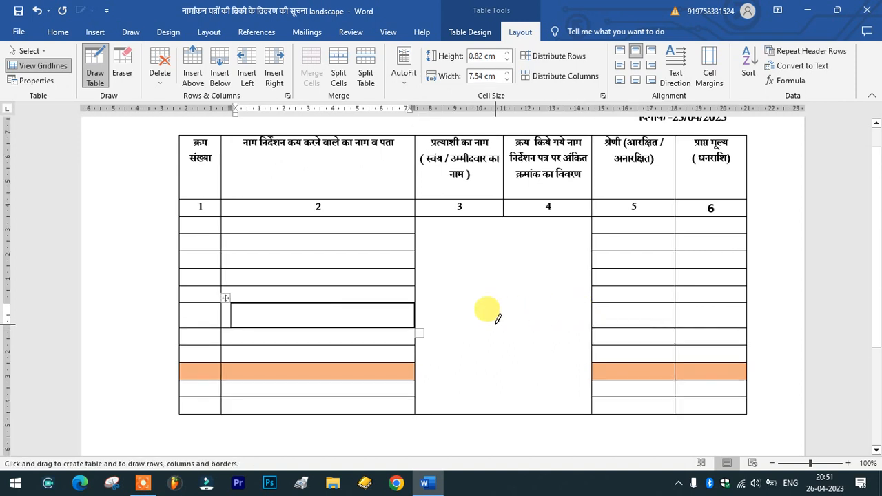
key("ctrl+z")
left_click_drag(401, 316, 643, 310)
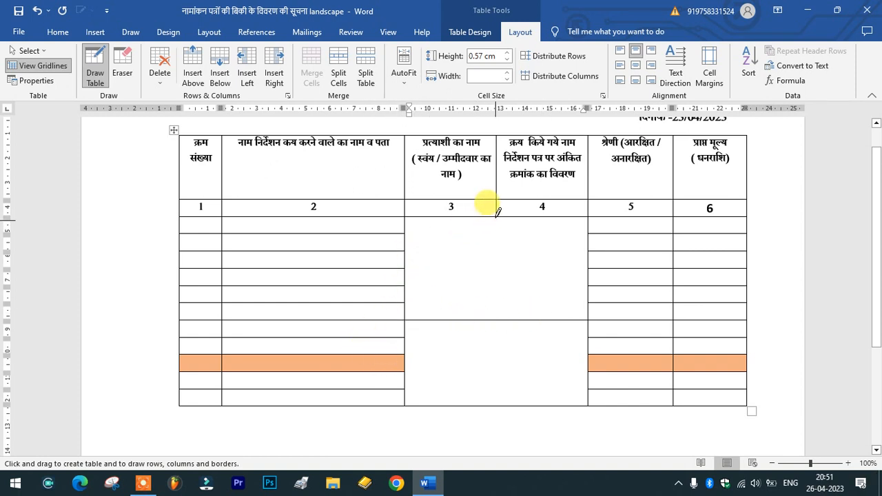
left_click_drag(497, 215, 507, 323)
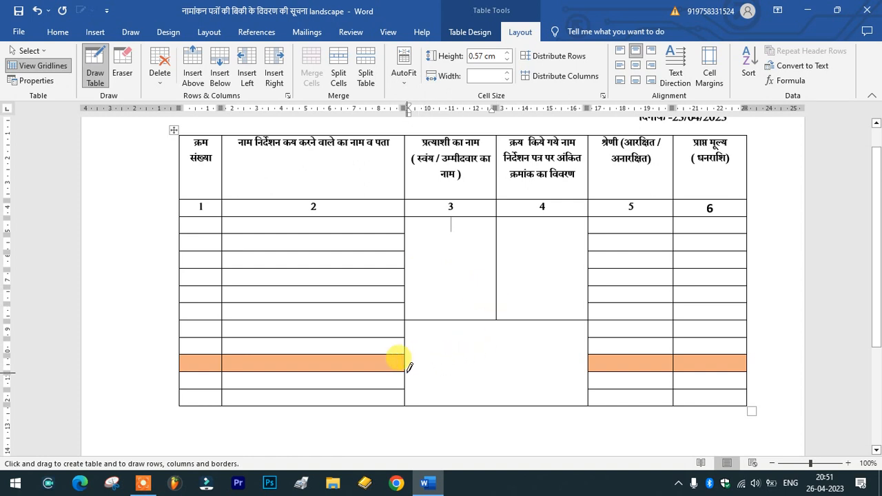
left_click_drag(408, 367, 561, 355)
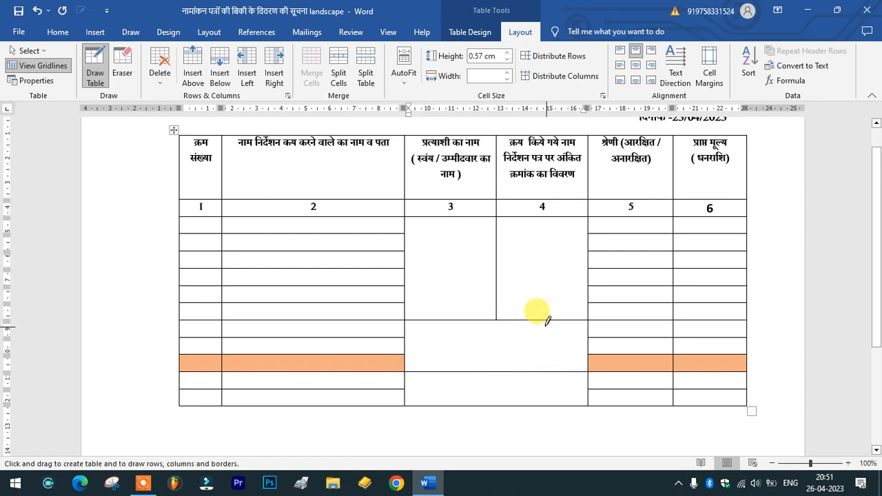
left_click_drag(541, 318, 538, 371)
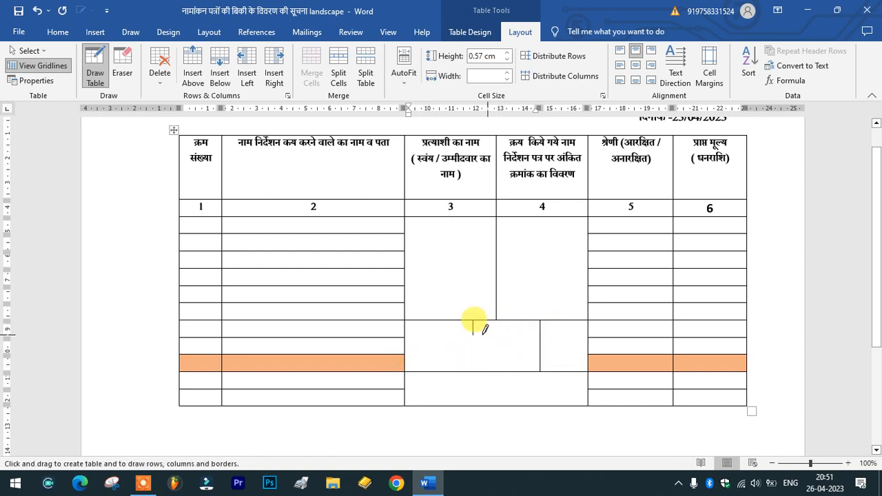
Step: Draw another vertical line through the middle and lowest parts of columns 3 and 4, and erase its segment in the lowest part
mouse_move(460, 319)
left_mouse_down()
mouse_move(459, 351)
mouse_move(478, 374)
mouse_move(476, 356)
left_mouse_up()
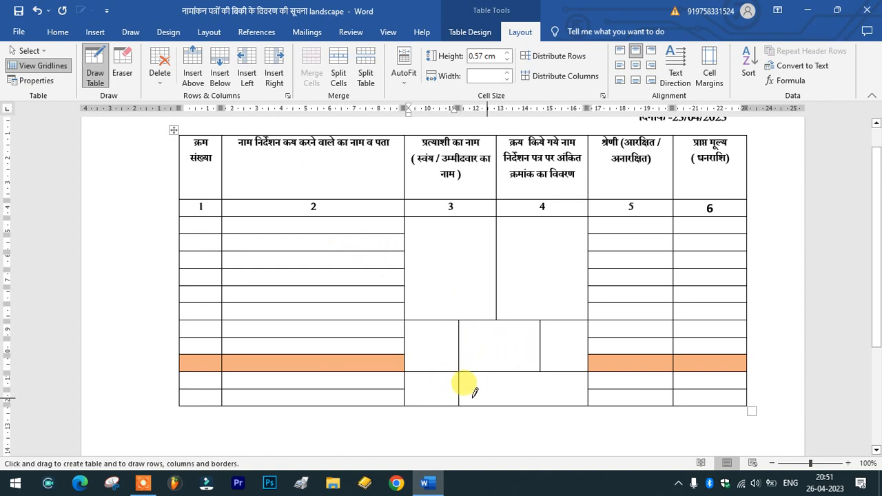
left_click_drag(432, 373, 432, 387)
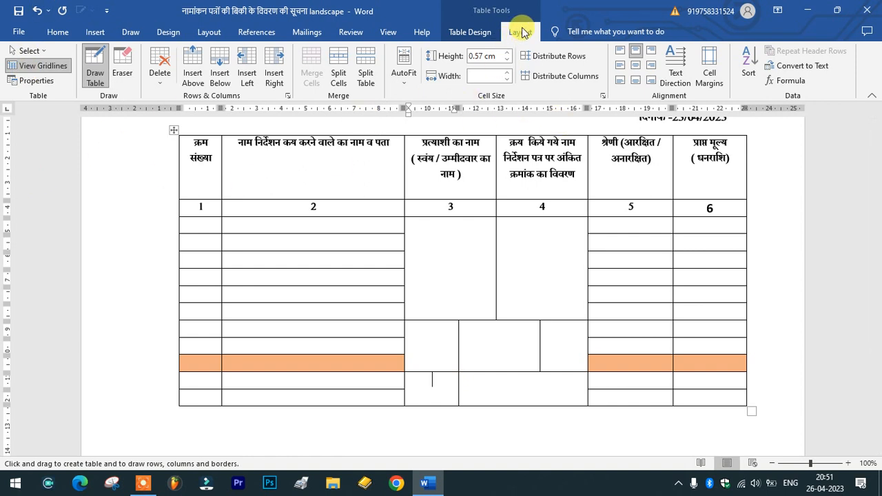
left_click(122, 66)
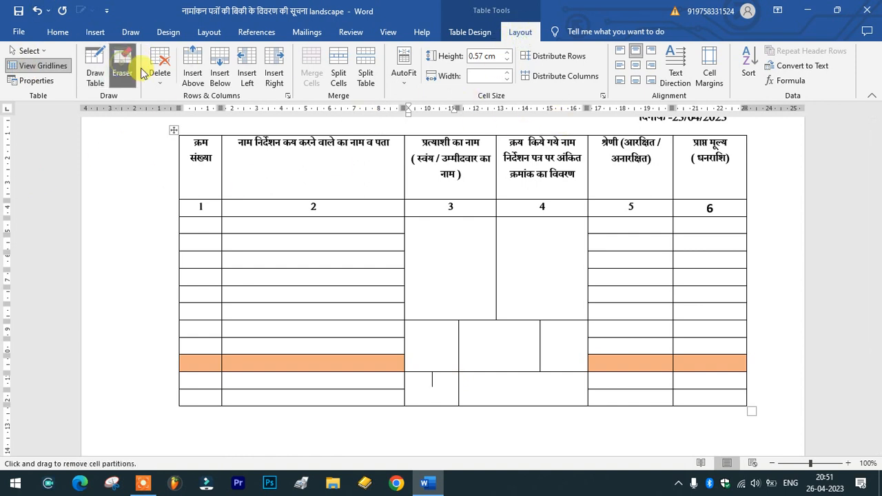
left_click(461, 389)
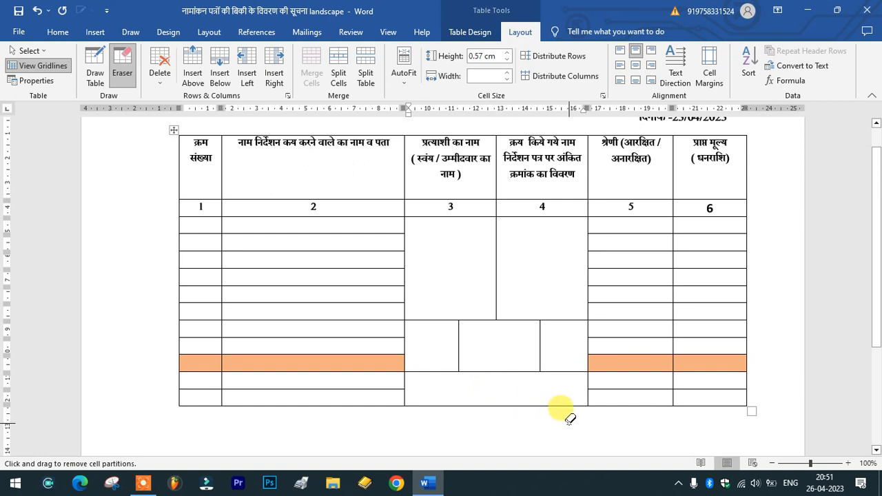
Step: Draw a horizontal line beneath the column 2 header text and a vertical line splitting the space below it into two cells
scroll(569, 419, "up", 1)
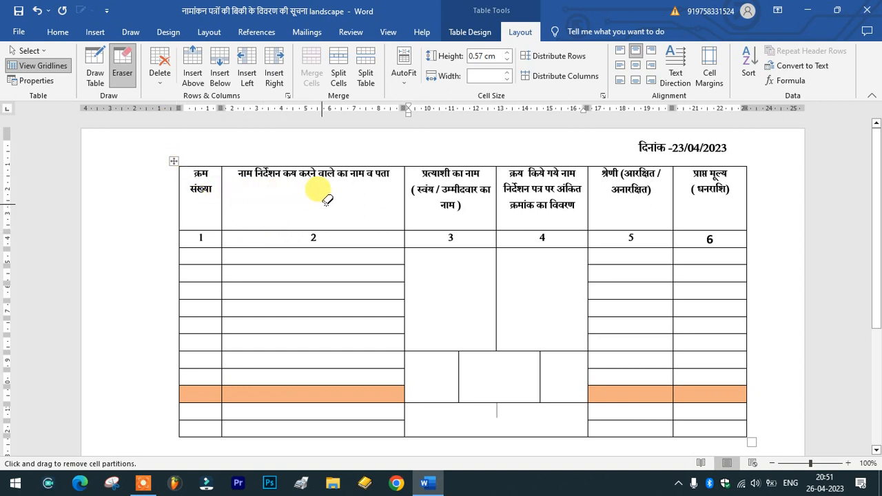
left_click(95, 65)
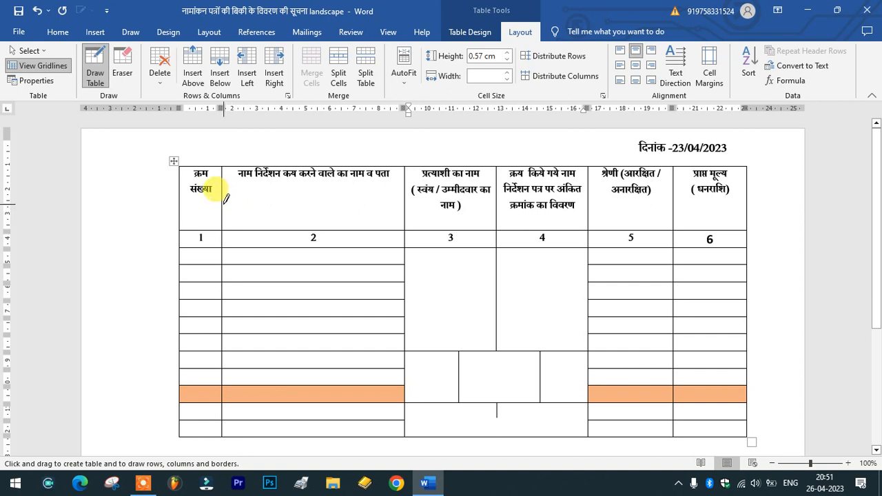
mouse_move(222, 203)
left_mouse_down()
mouse_move(309, 206)
mouse_move(309, 230)
left_mouse_up()
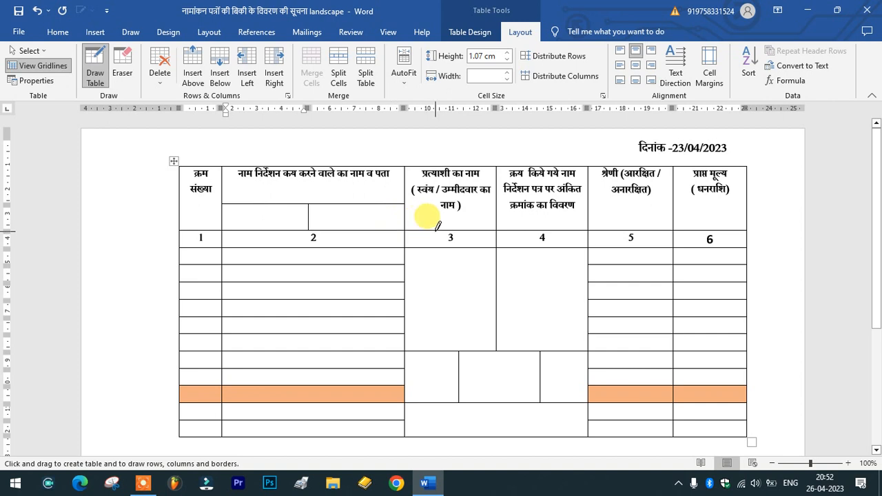
left_click(122, 66)
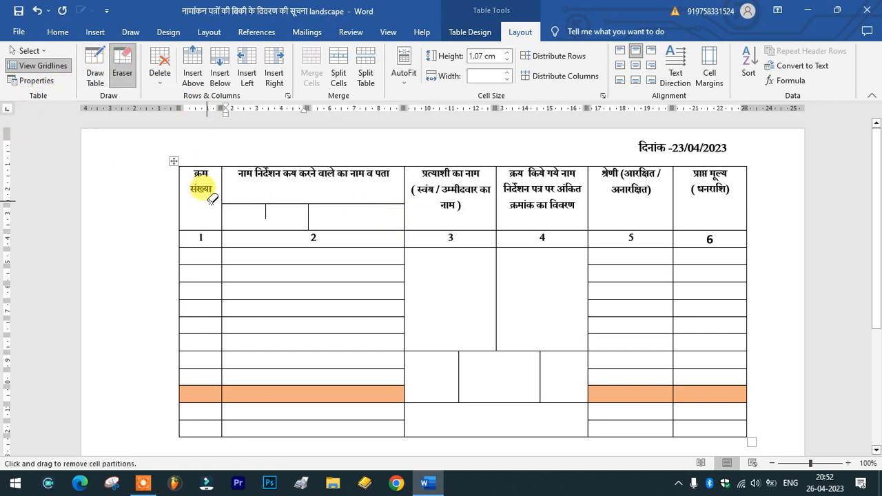
scroll(325, 252, "down", 1)
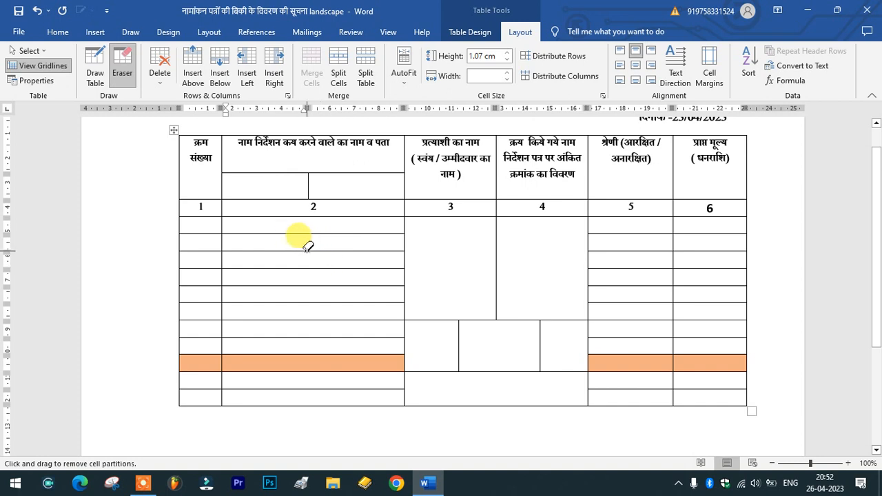
scroll(306, 235, "up", 1)
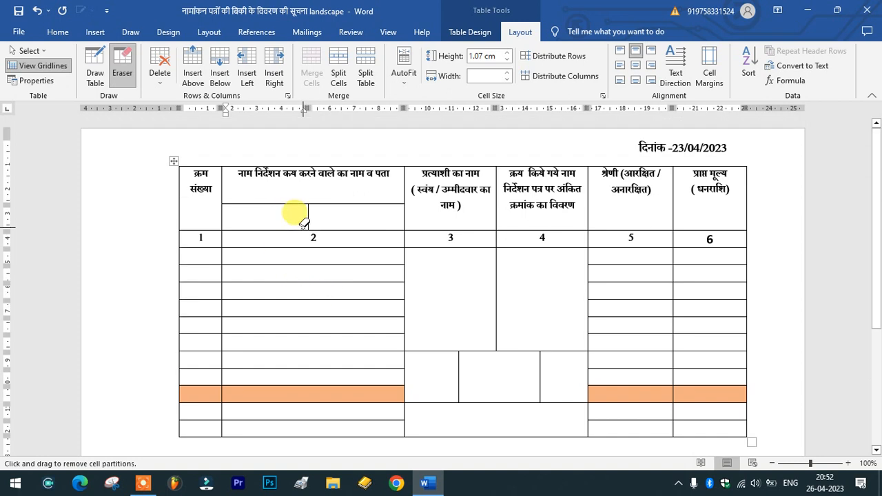
left_click(122, 65)
Step: Select the first empty row beneath the numbered row and apply the Grid Table 4 - Accent 1 style to the table
scroll(351, 265, "down", 1)
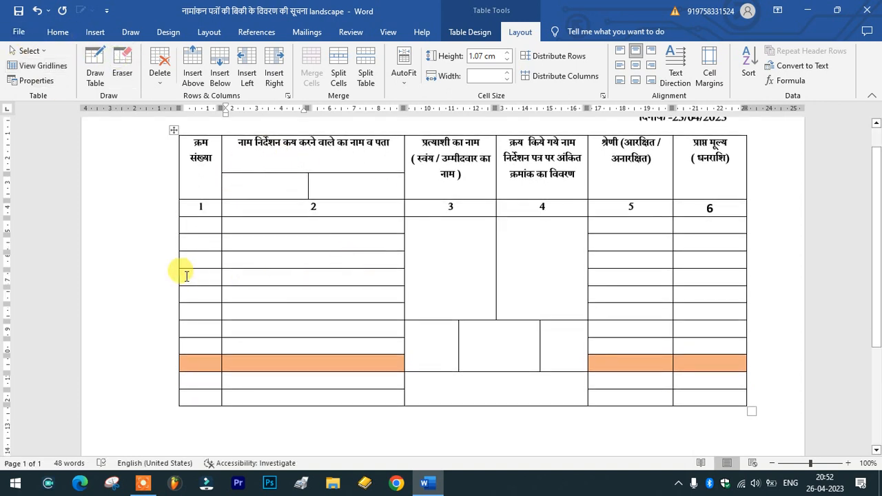
left_click(193, 227)
left_click_drag(266, 227, 710, 224)
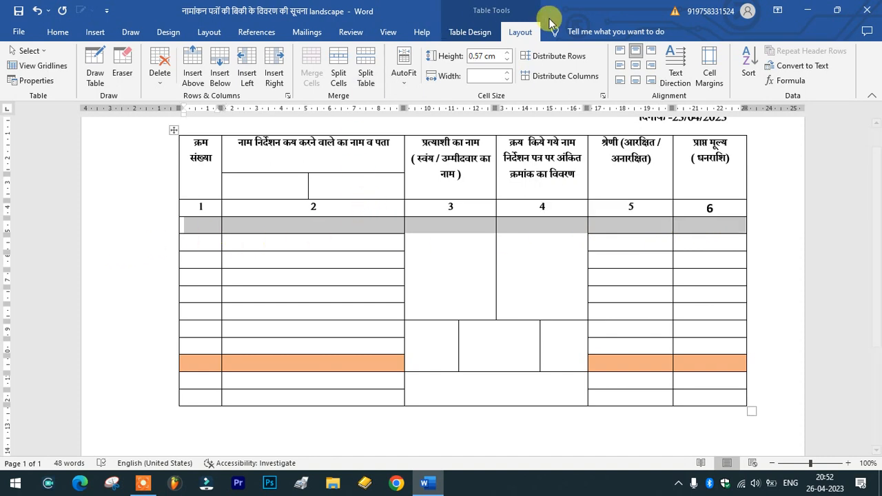
left_click(465, 35)
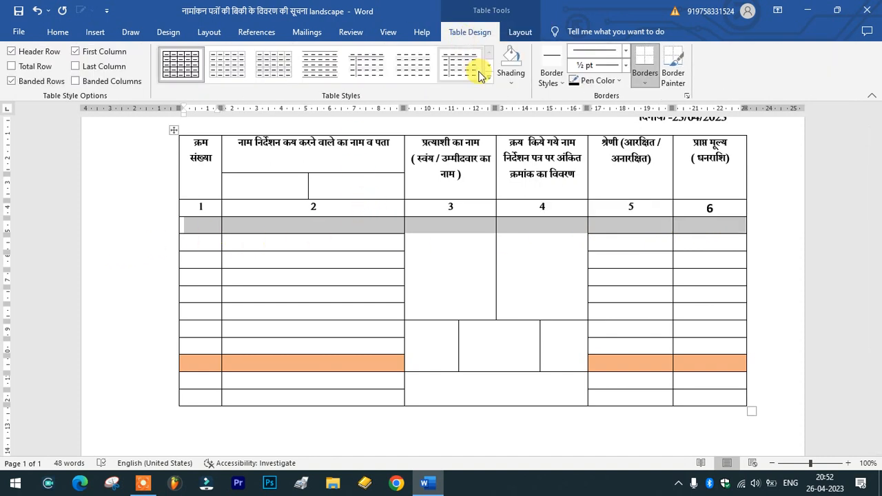
left_click(489, 78)
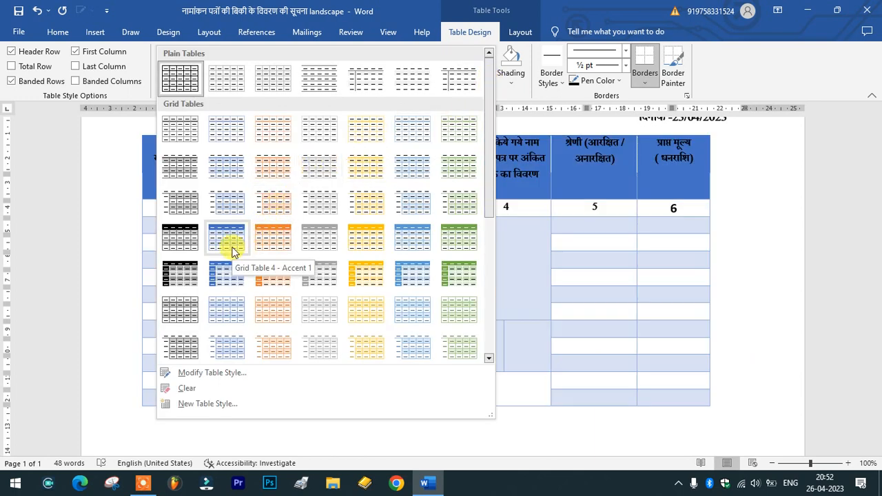
left_click(231, 252)
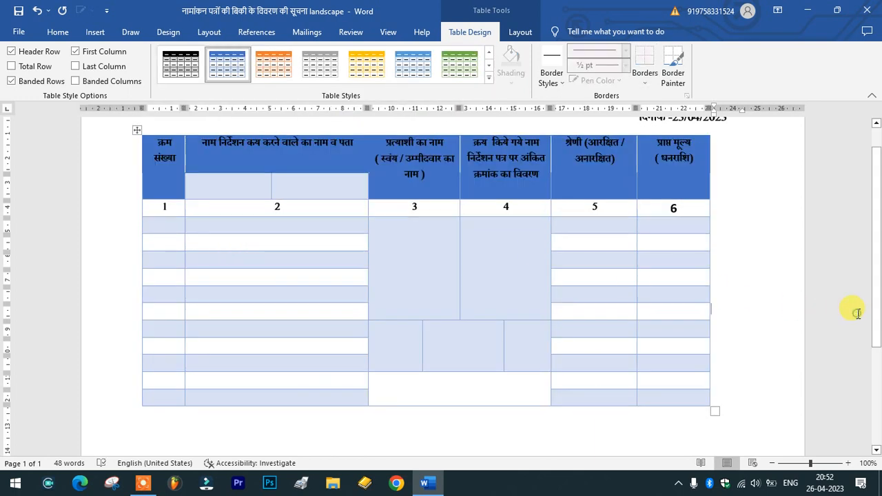
Step: Remove the borders from the whole table with the No Border option
scroll(730, 310, "up", 1)
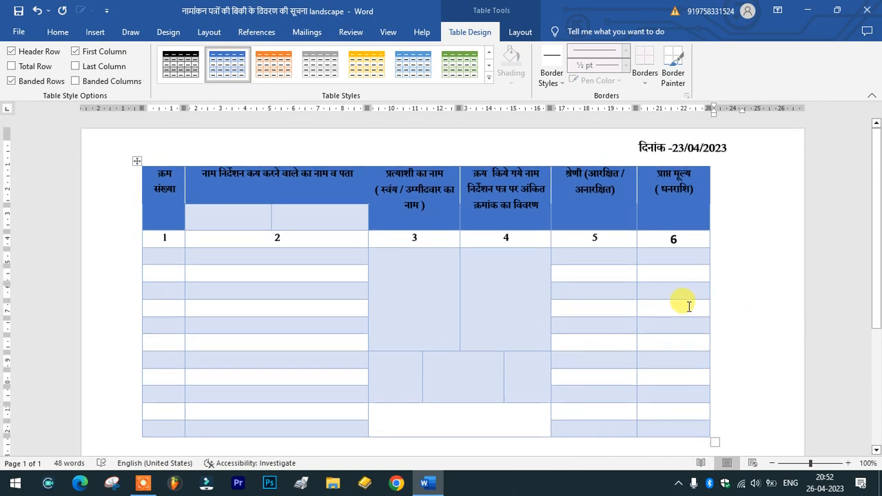
scroll(520, 254, "down", 1)
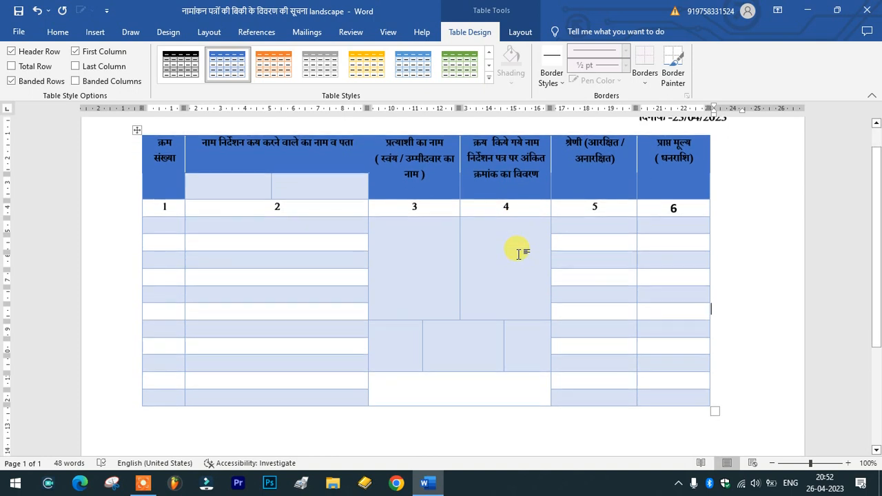
scroll(519, 254, "up", 1)
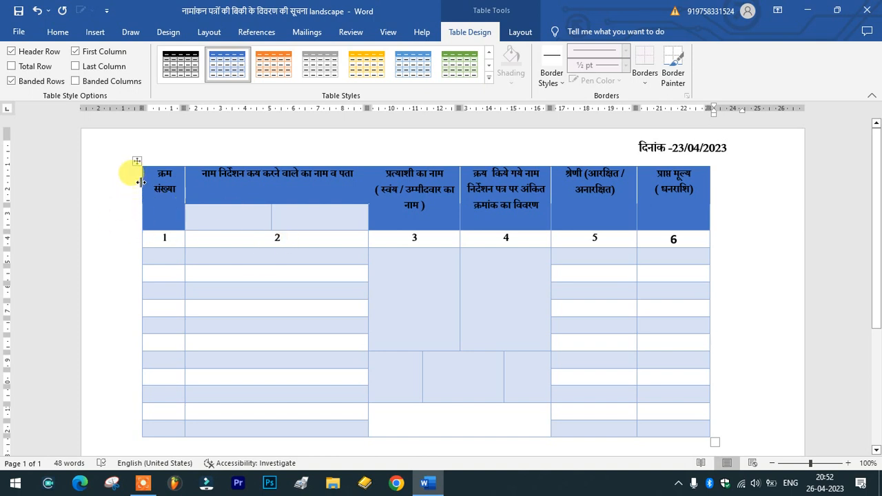
left_click(138, 158)
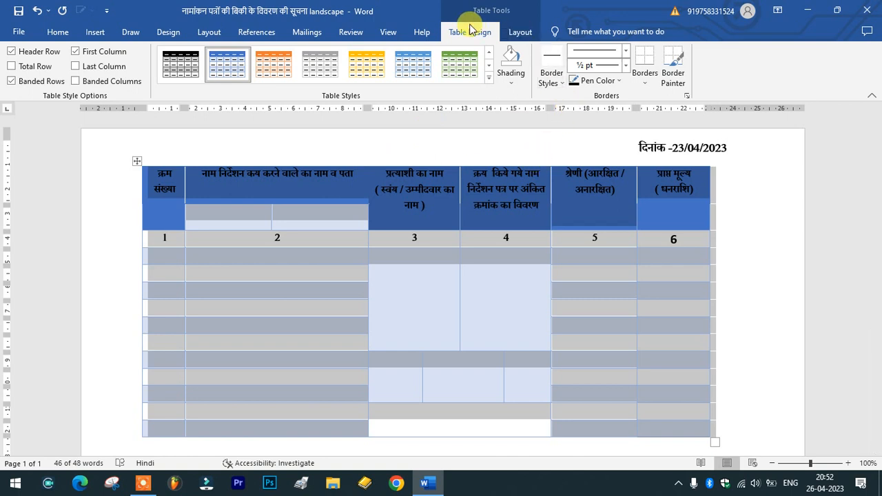
left_click(645, 80)
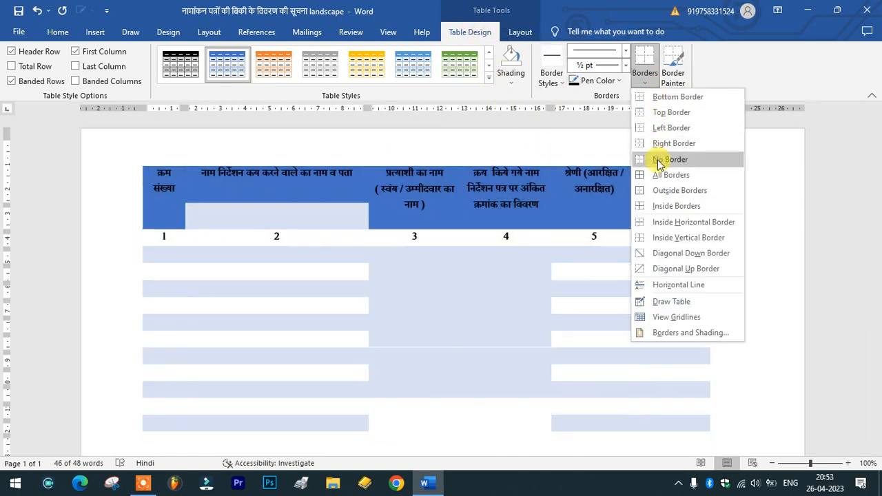
left_click(658, 162)
left_click(739, 271)
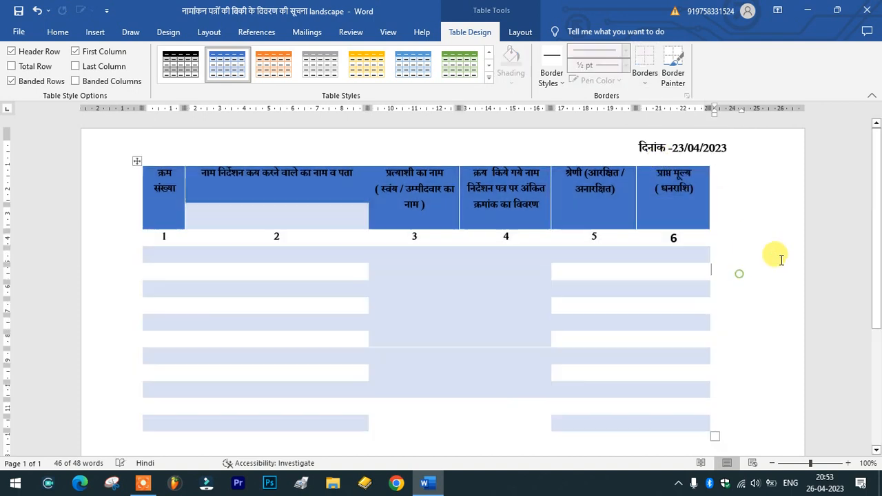
Step: Apply All Borders to the whole table
scroll(771, 265, "down", 1)
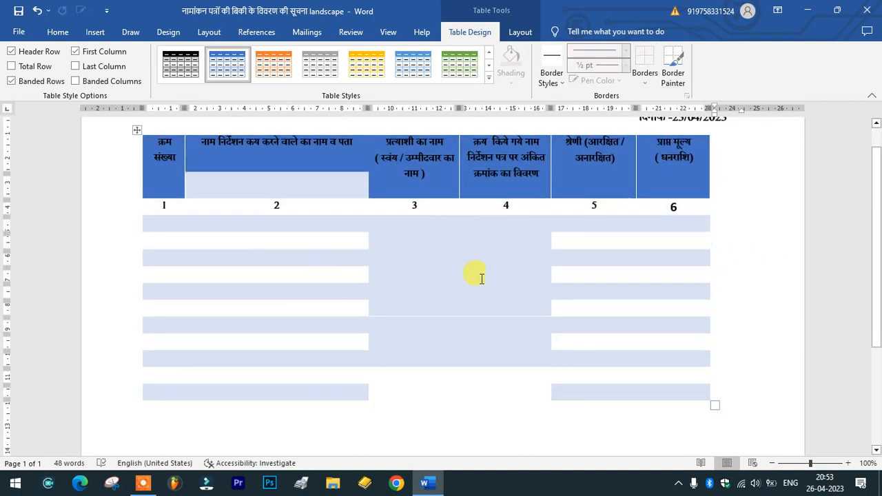
scroll(416, 300, "up", 1)
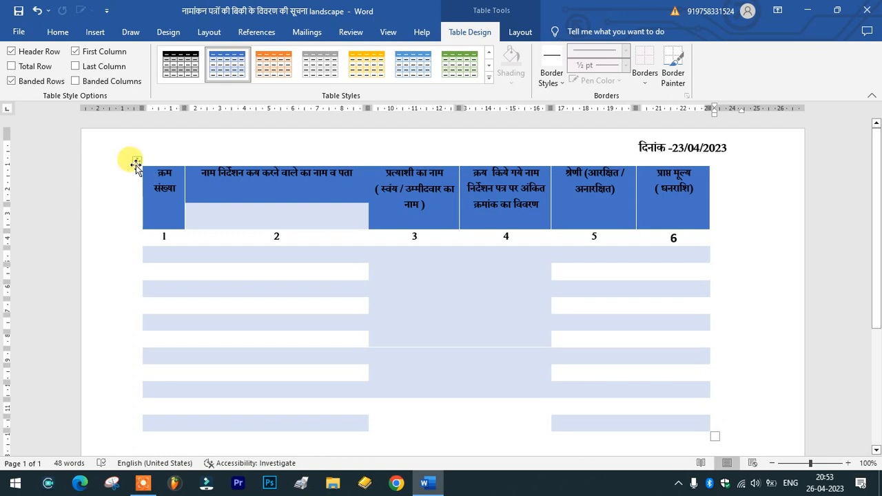
left_click(135, 163)
left_click(645, 82)
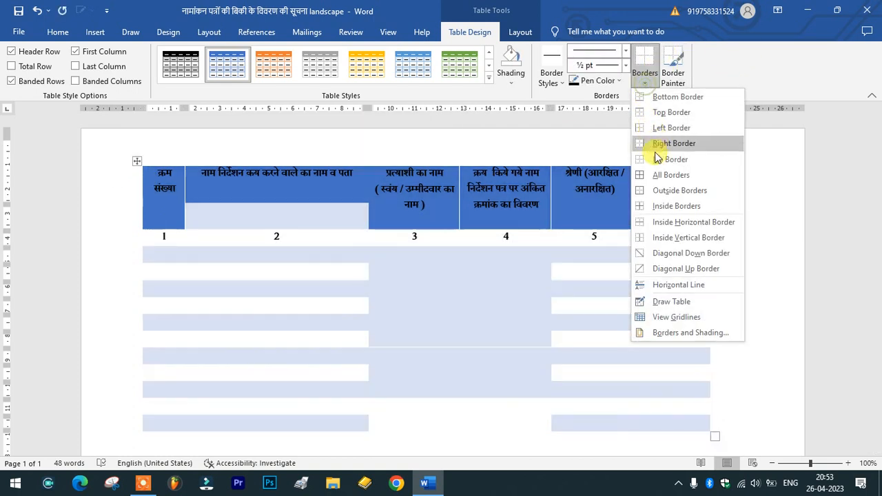
left_click(663, 175)
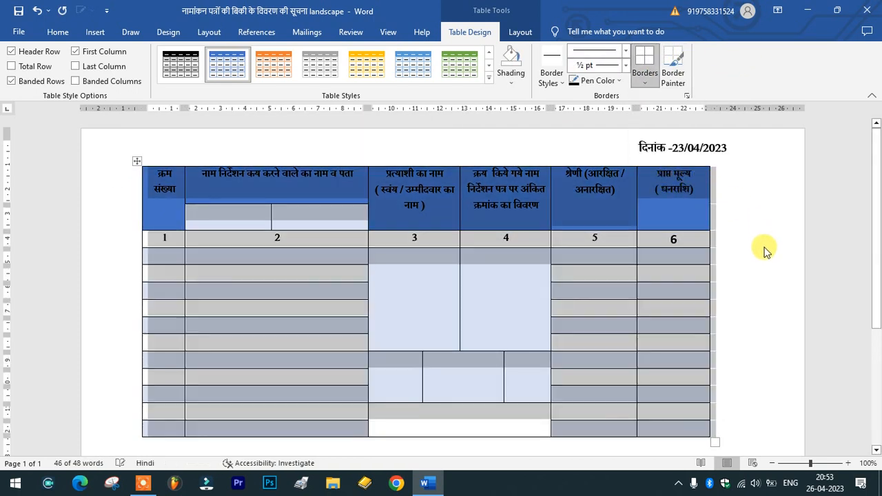
left_click(763, 252)
Step: Select the whole table and open its Borders and Shading settings
scroll(730, 262, "down", 1)
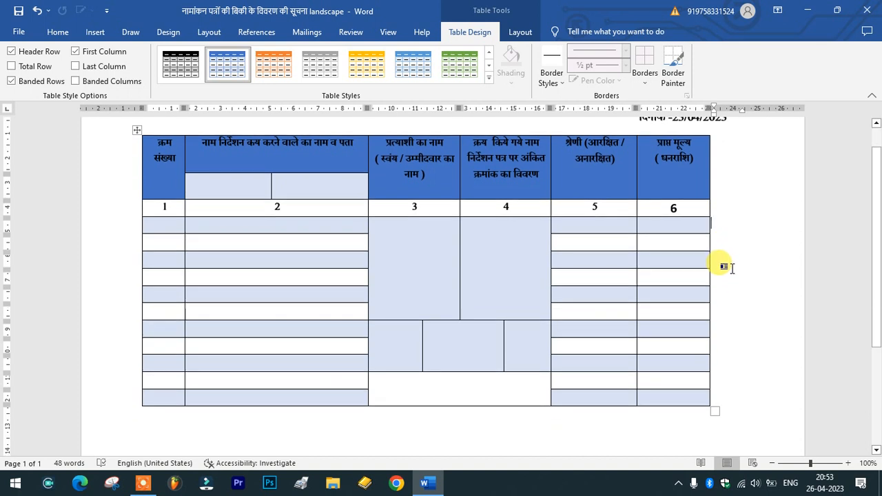
scroll(117, 200, "up", 1)
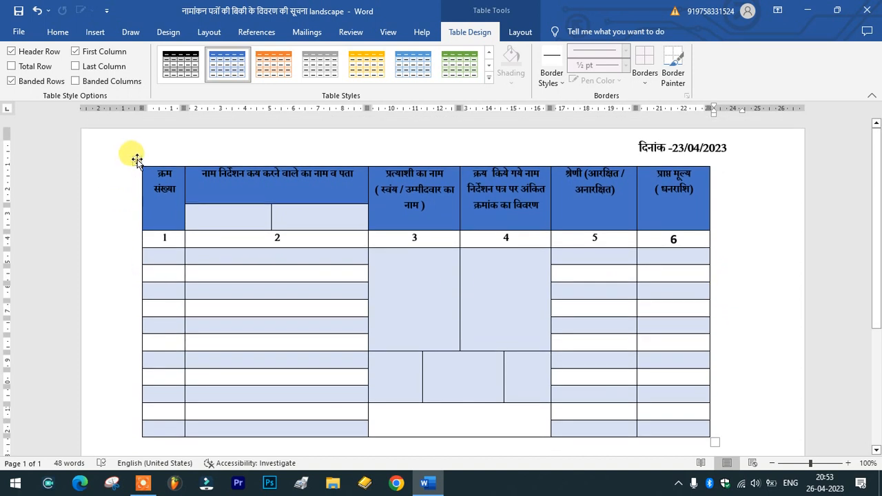
left_click(137, 159)
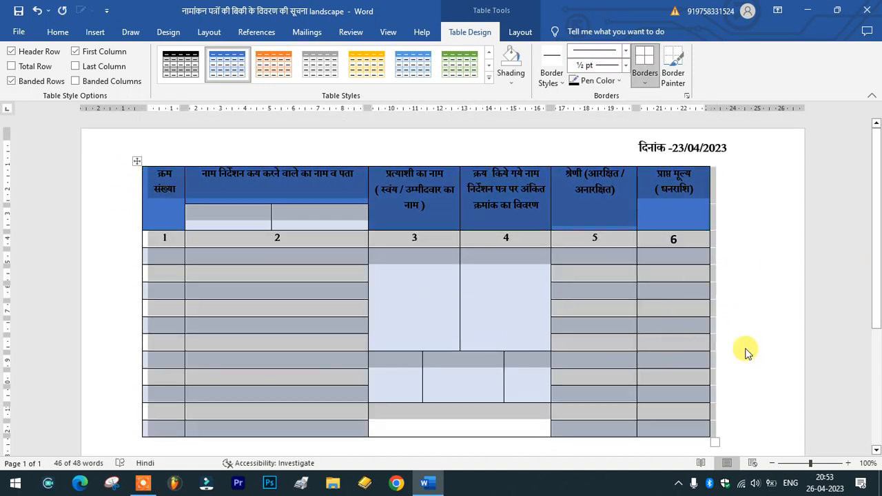
left_click(644, 79)
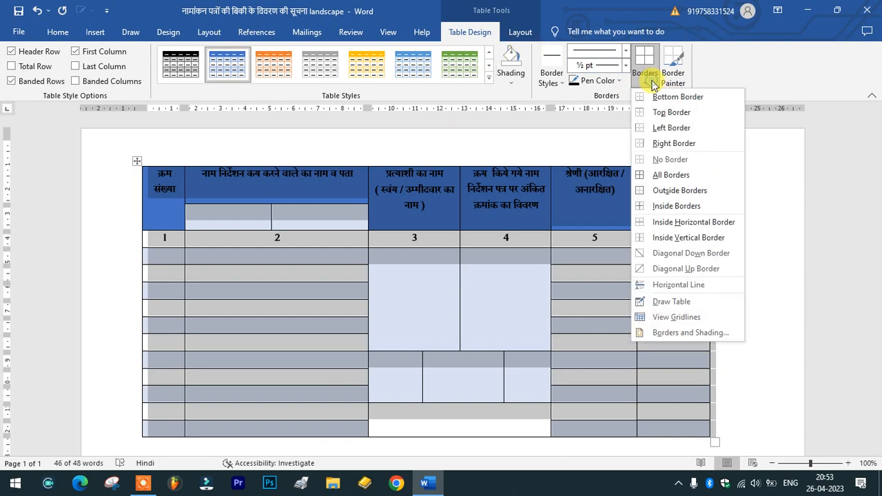
left_click(695, 336)
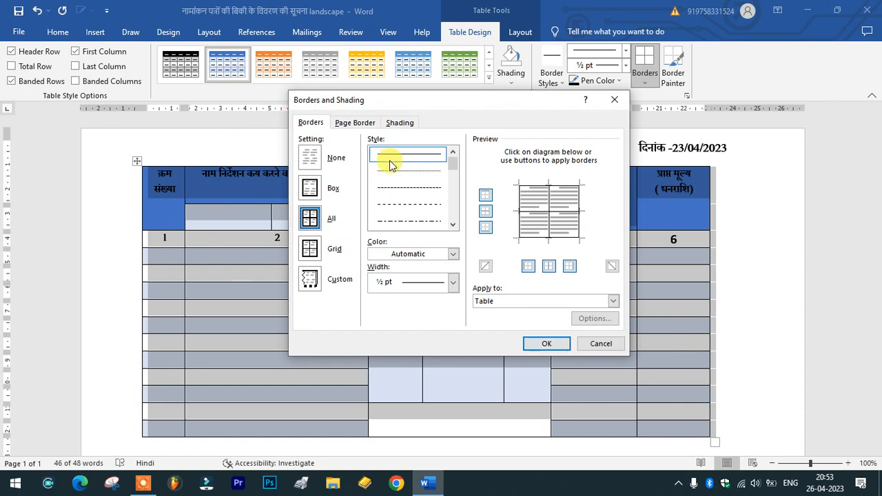
left_click(311, 124)
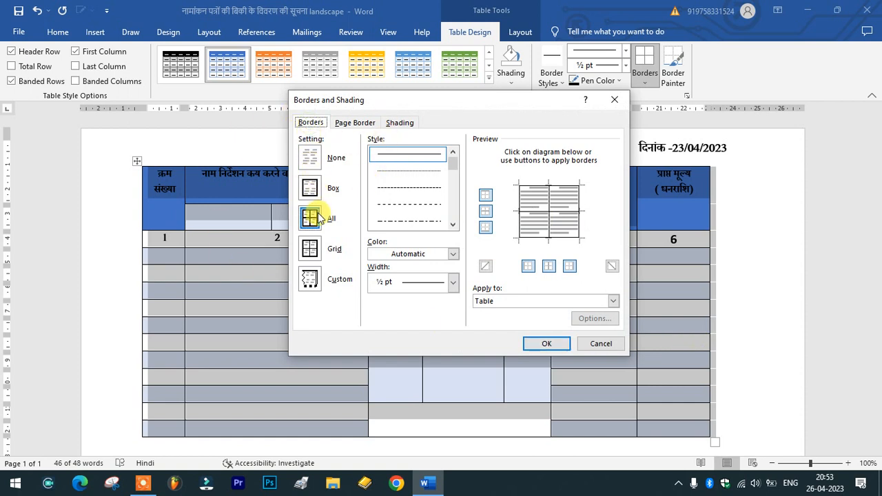
Step: Set the border color to red and the width to 3 pt, and apply these borders to the whole table
left_click(424, 255)
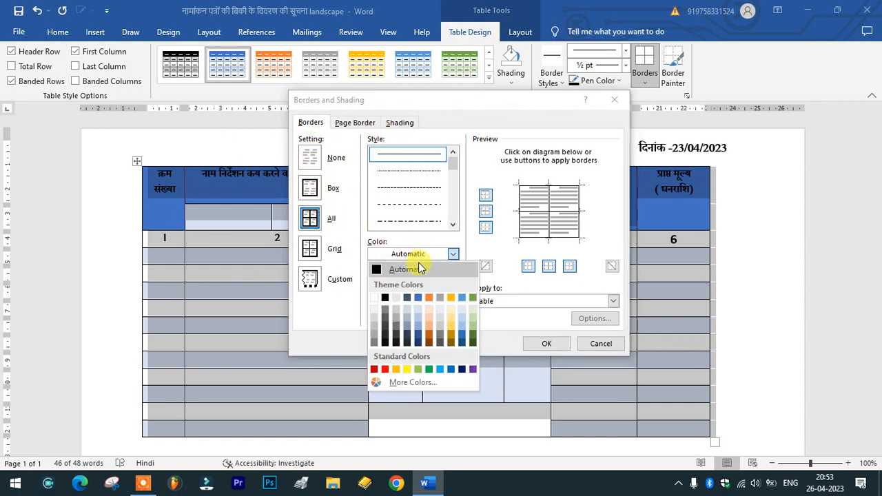
left_click(385, 369)
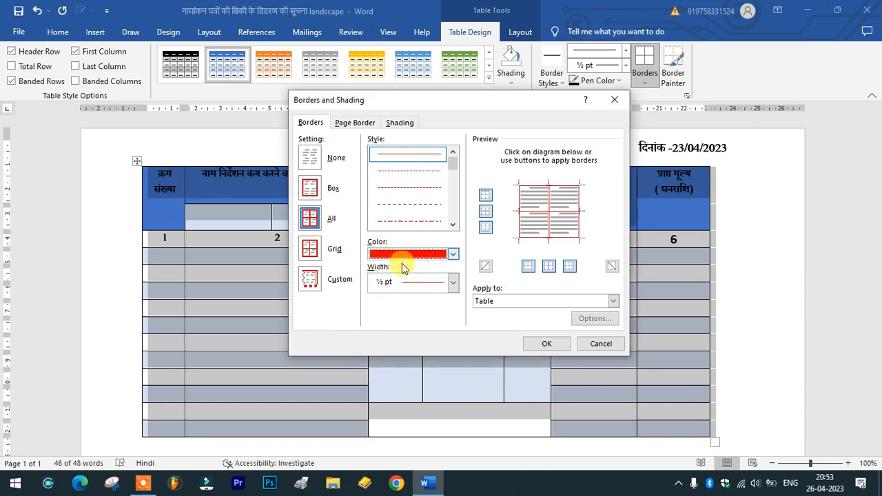
left_click(400, 290)
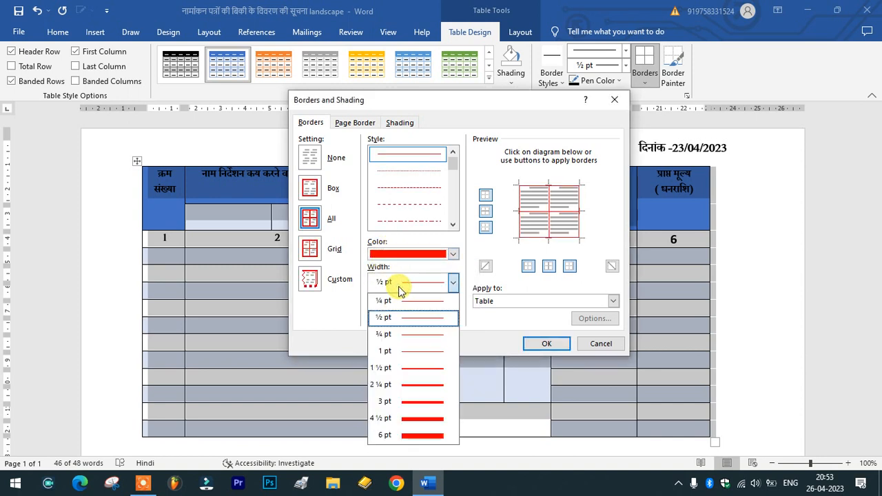
left_click(420, 401)
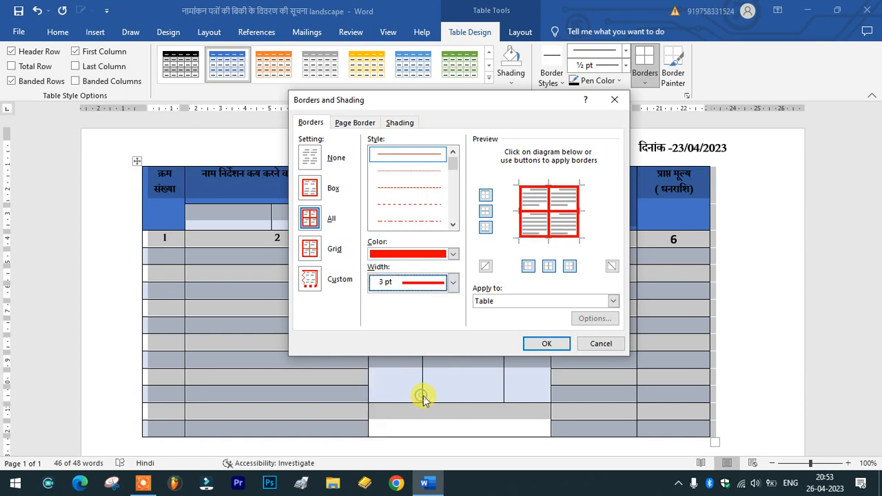
left_click(541, 344)
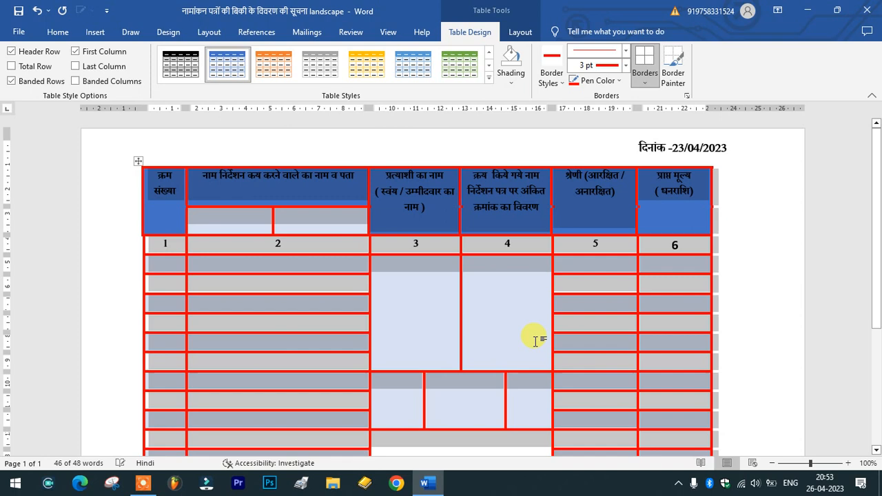
left_click(764, 281)
scroll(761, 276, "down", 1)
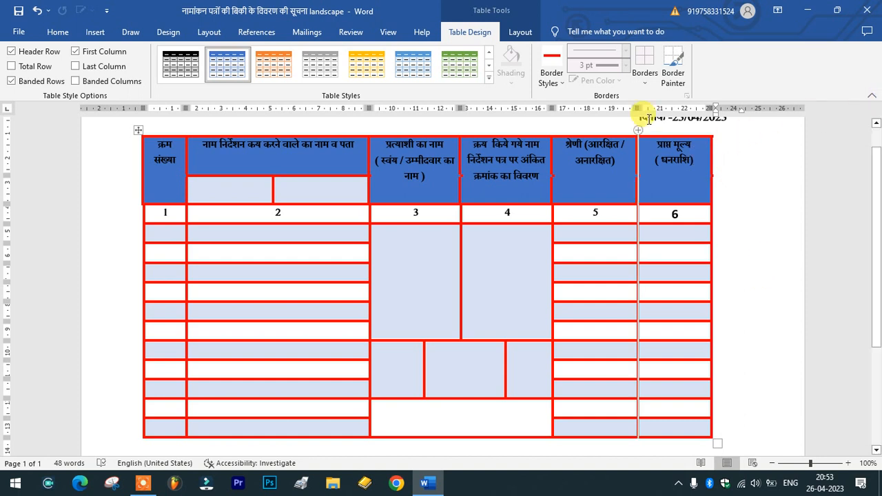
scroll(641, 137, "up", 1)
left_click_drag(639, 161, 639, 163)
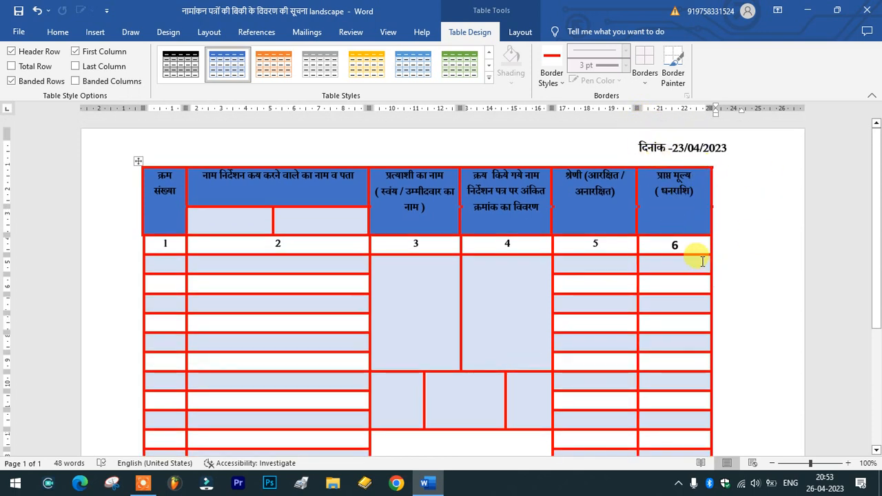
scroll(350, 293, "down", 2)
scroll(615, 291, "up", 2)
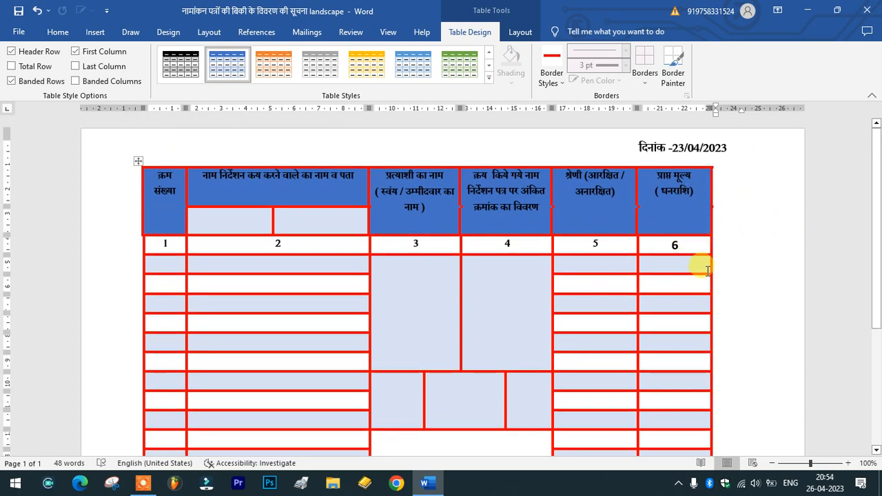
Step: Insert a column to the right of column 6
left_click(696, 243)
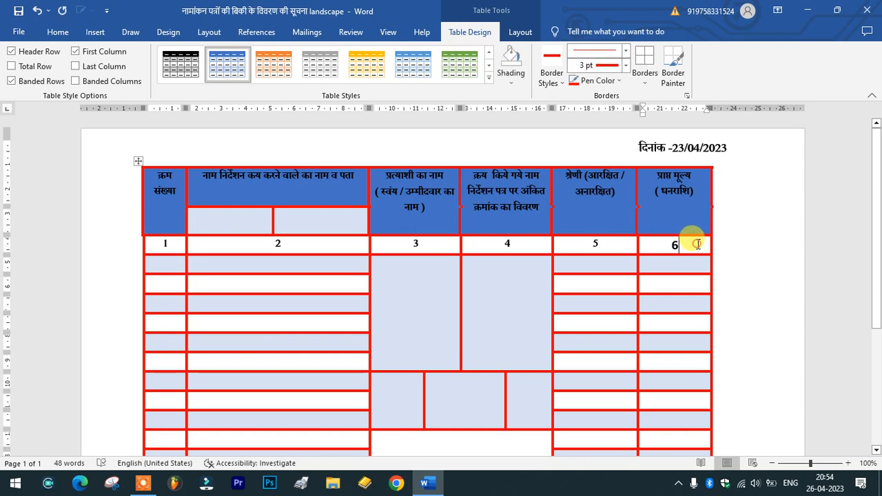
right_click(696, 243)
mouse_move(728, 348)
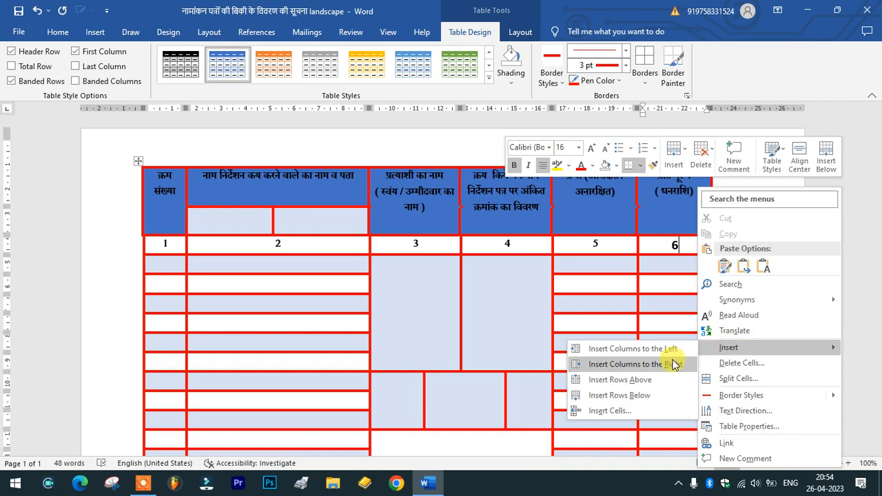
left_click(672, 364)
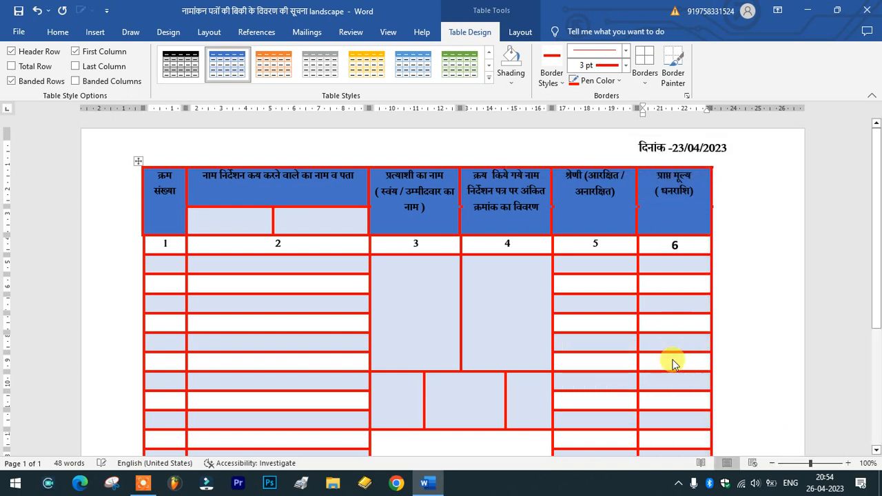
left_click(790, 220)
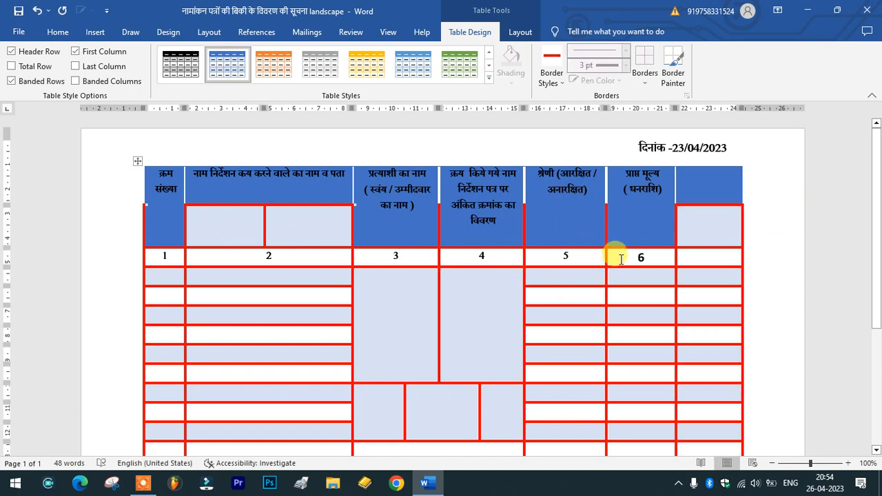
Step: Insert a column to the left of column 6, between columns 5 and 6
left_click(620, 258)
right_click(620, 259)
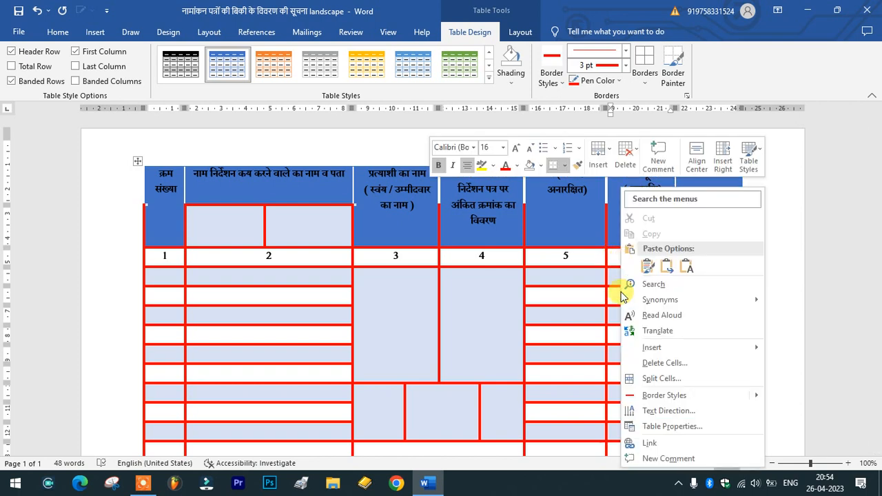
mouse_move(651, 348)
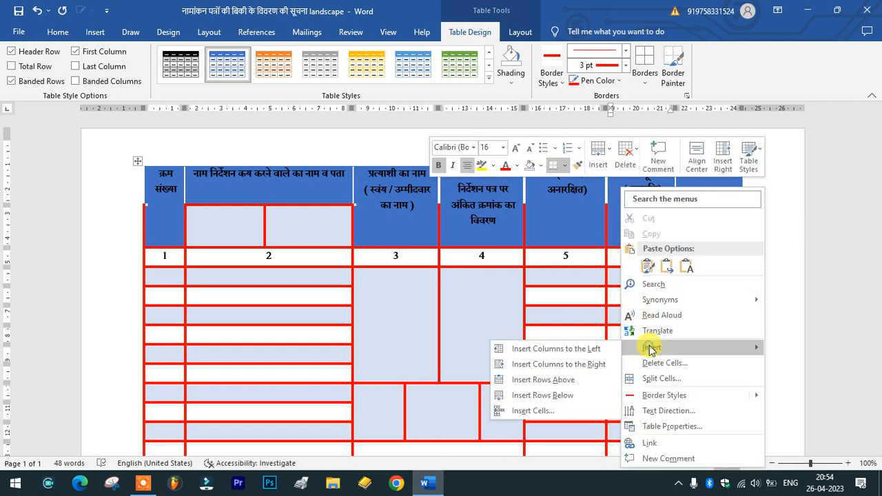
left_click(575, 350)
left_click(638, 276)
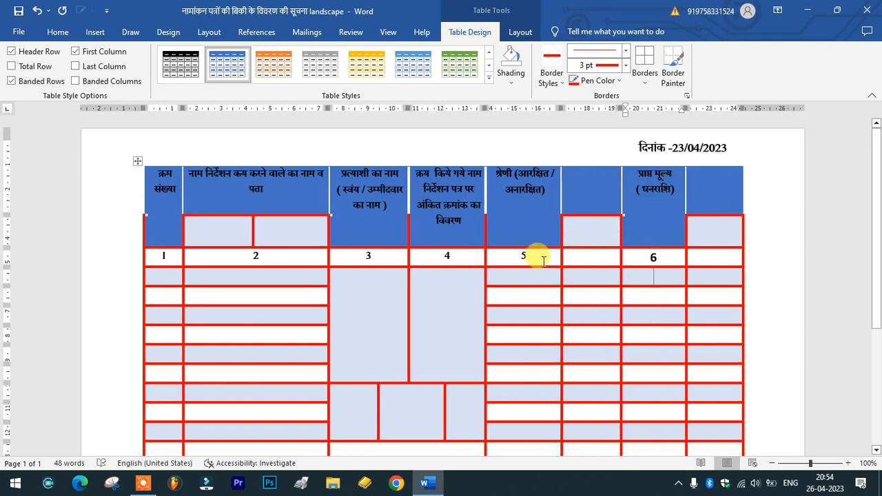
left_click(603, 261)
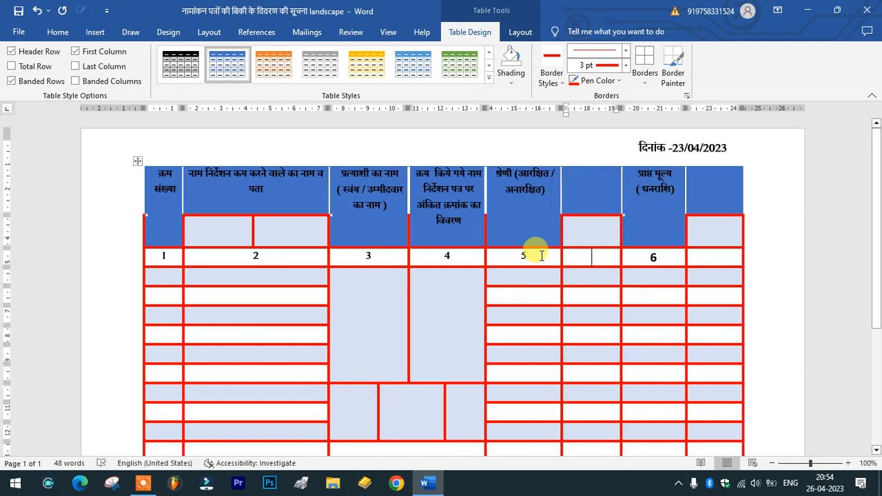
scroll(566, 284, "down", 1)
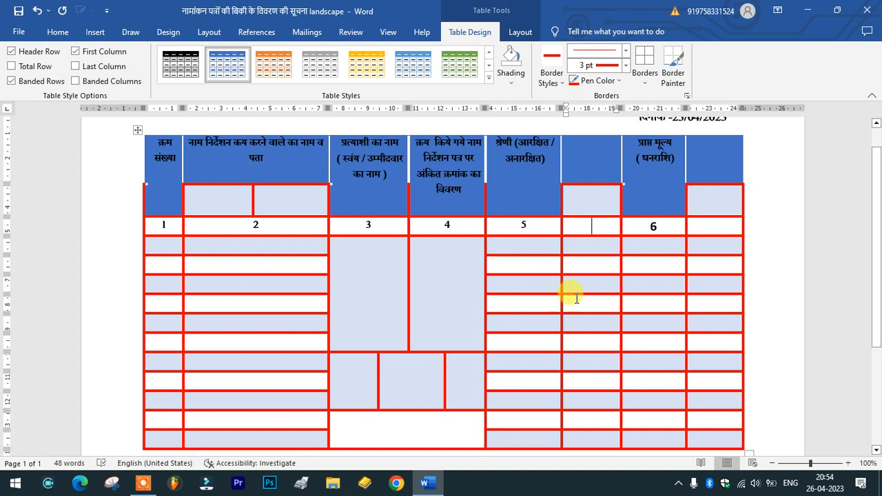
scroll(575, 298, "up", 1)
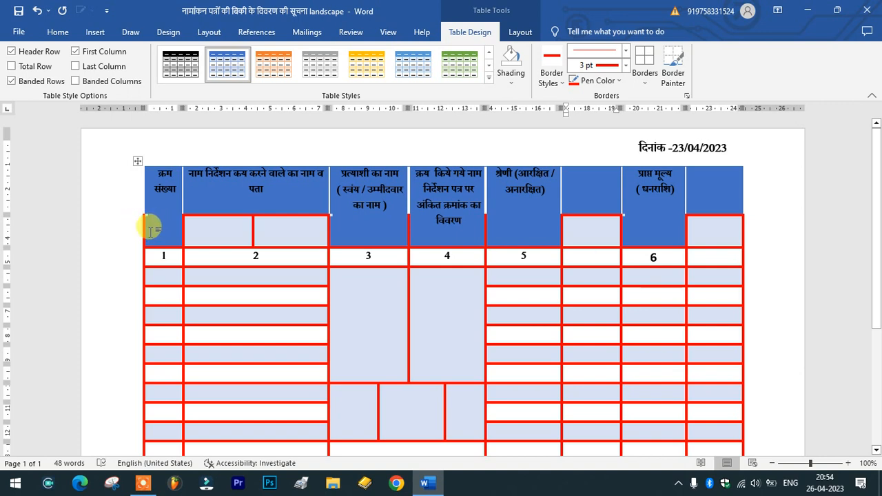
Step: Select the header cells above the numbered row and remove their borders with No Border
mouse_move(154, 231)
left_mouse_down()
mouse_move(306, 234)
mouse_move(650, 279)
mouse_move(712, 234)
left_mouse_up()
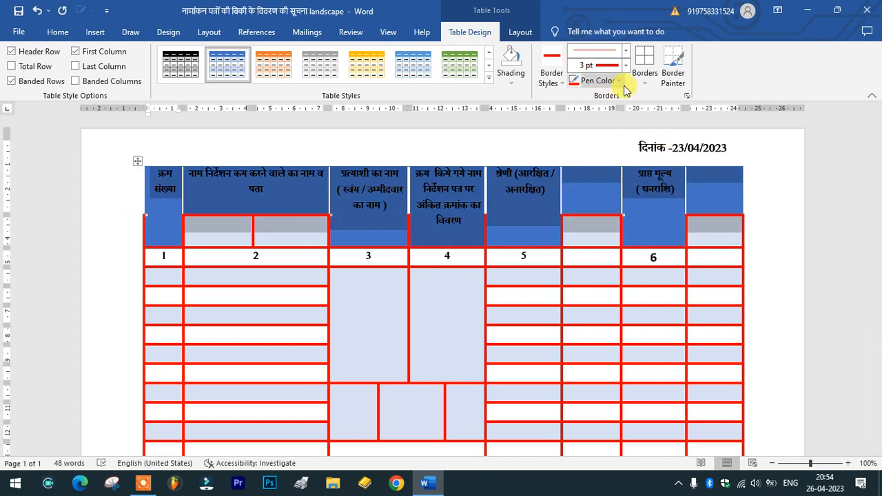
left_click(648, 82)
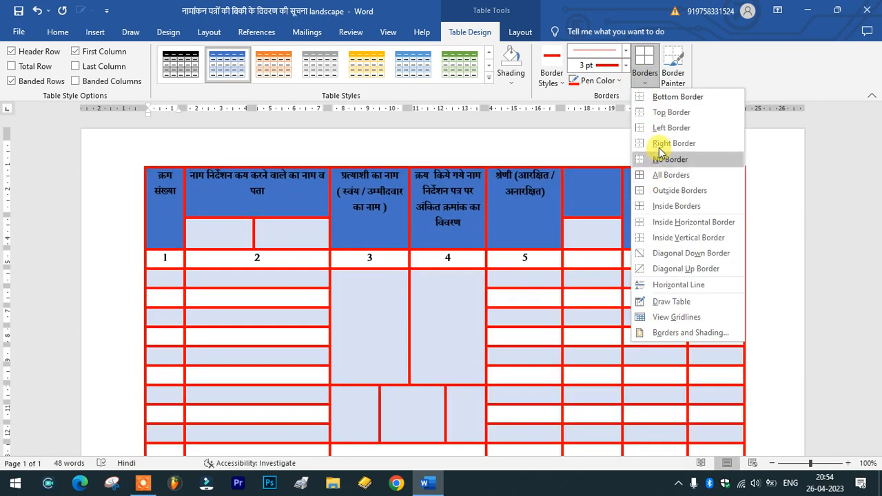
left_click(662, 159)
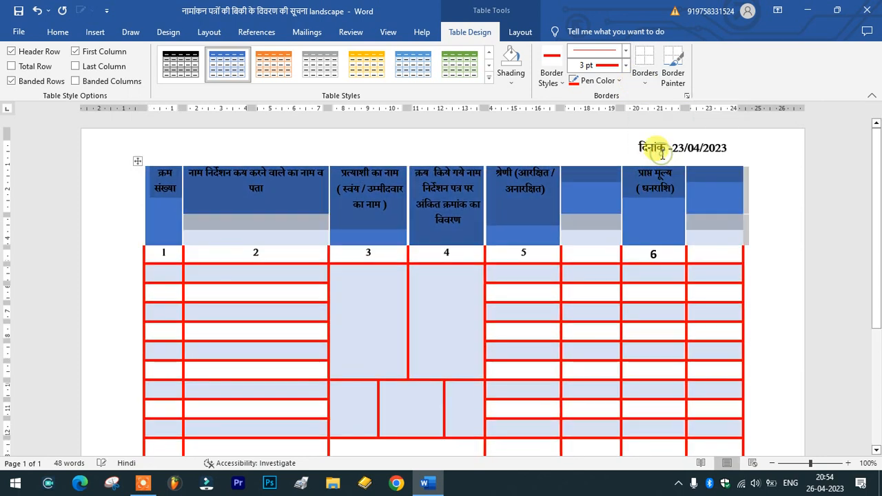
left_click(772, 245)
Step: Select the numbered row beneath the header and apply All Borders to it
left_click_drag(158, 252, 678, 247)
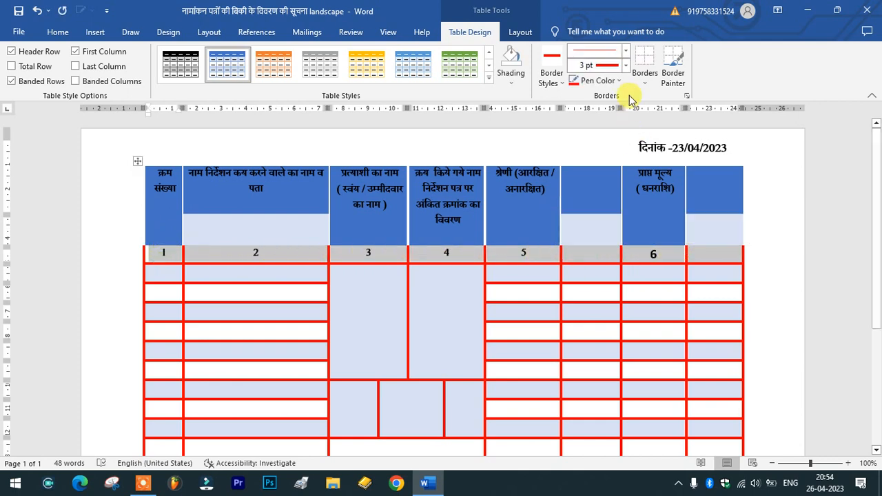
left_click(641, 78)
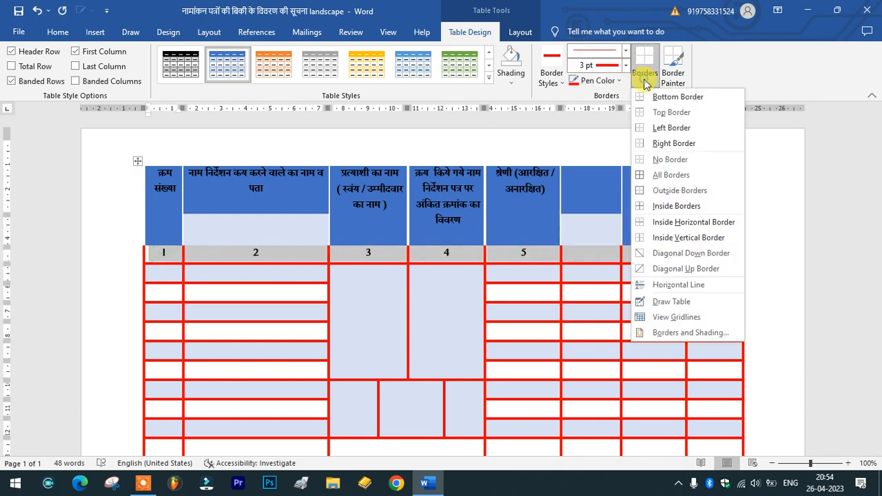
left_click(656, 177)
left_click(771, 269)
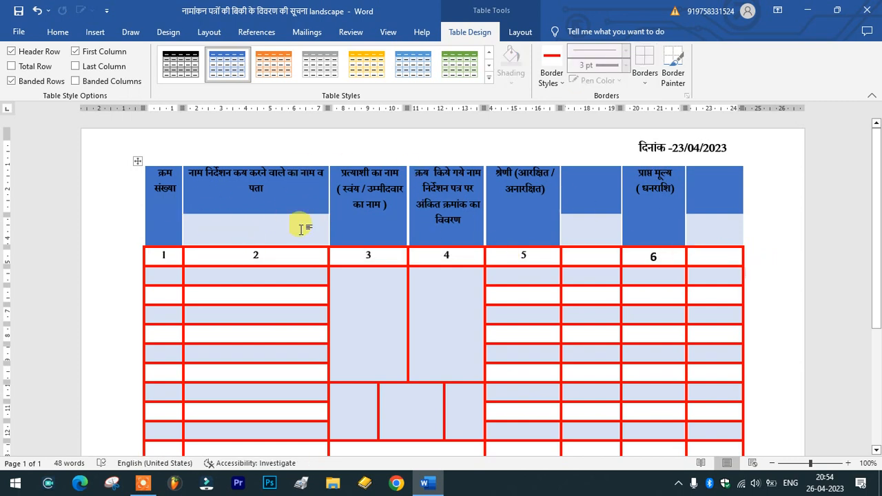
Step: Apply the first Plain Tables style, with simple black gridlines, to the whole table
left_click(138, 162)
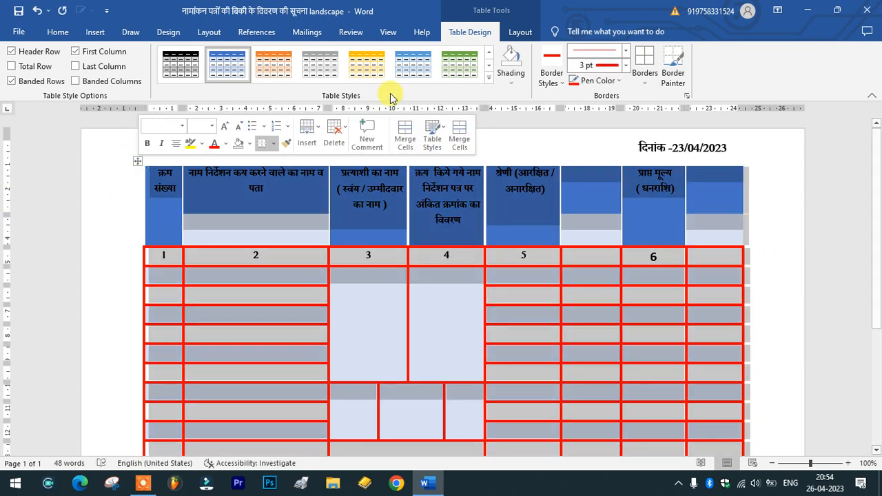
left_click(489, 77)
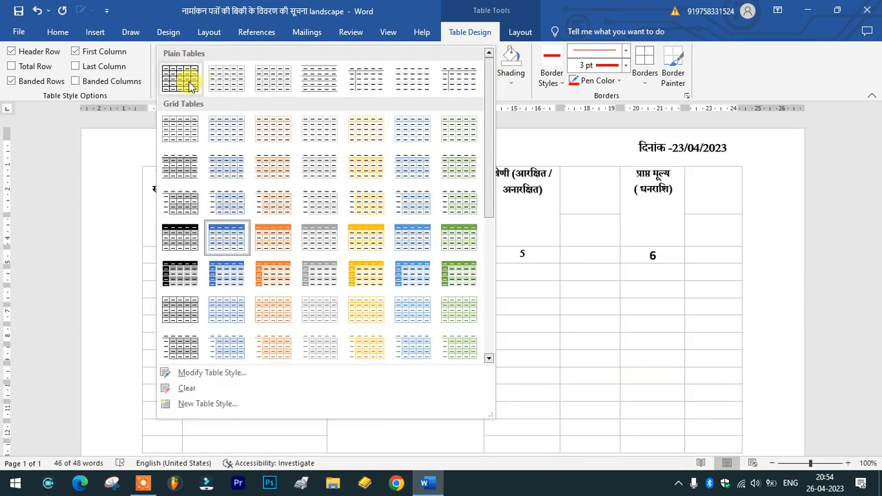
left_click(189, 82)
scroll(600, 315, "down", 2)
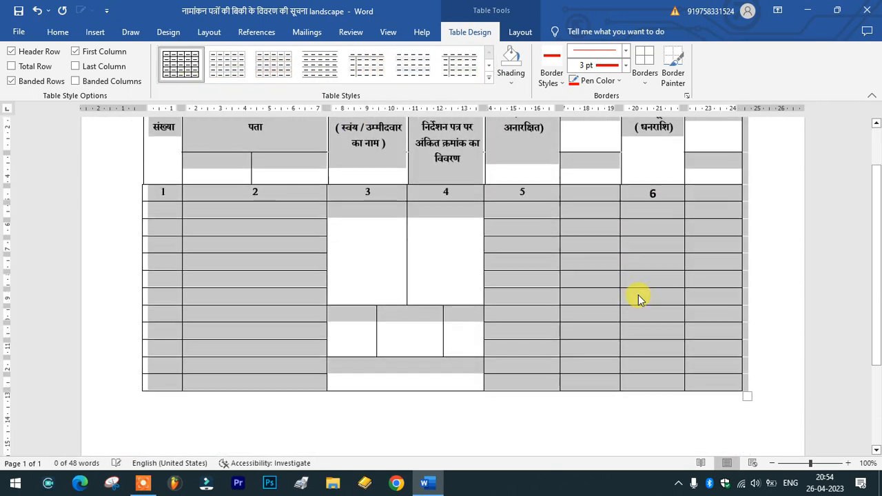
left_click(637, 297)
scroll(623, 310, "up", 2)
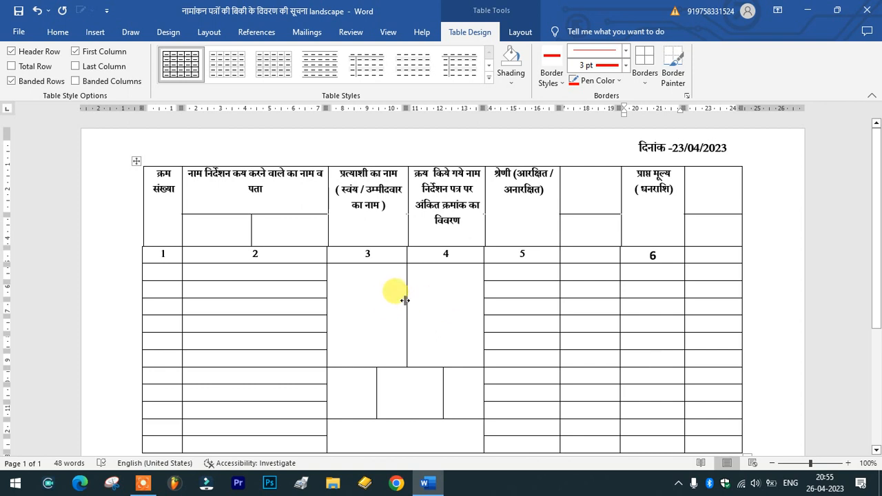
Step: Narrow column 5 slightly from its right edge and try to raise the lower border of the tall cells beneath columns 3 and 4
mouse_move(405, 300)
left_mouse_down()
mouse_move(478, 299)
mouse_move(448, 291)
mouse_move(405, 301)
left_mouse_up()
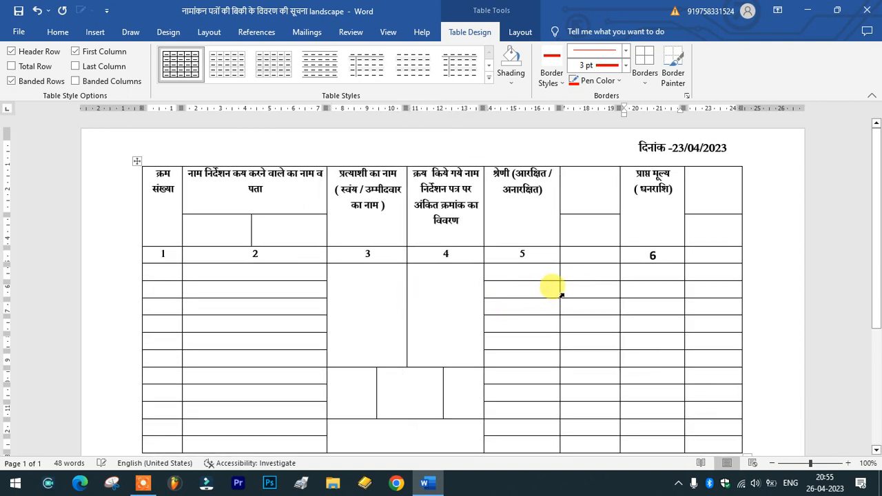
mouse_move(559, 292)
left_mouse_down()
mouse_move(590, 295)
mouse_move(583, 289)
mouse_move(551, 301)
left_mouse_up()
left_click_drag(404, 364, 417, 312)
left_click_drag(387, 367, 391, 318)
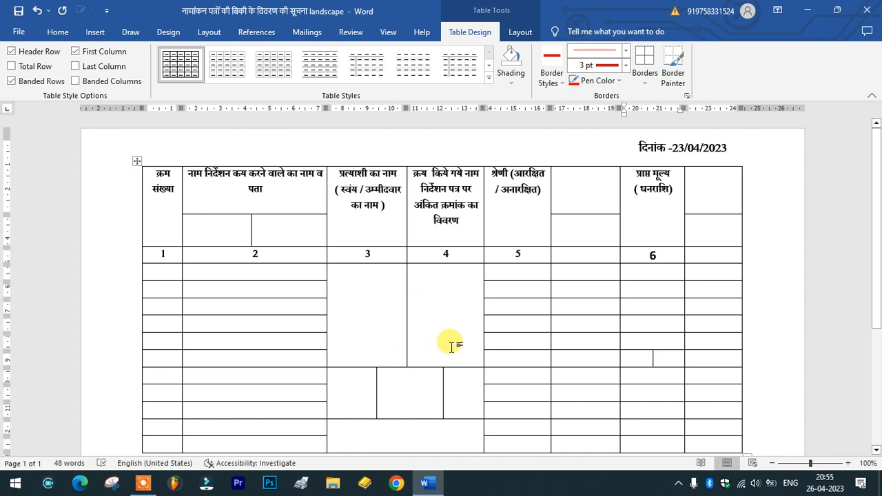